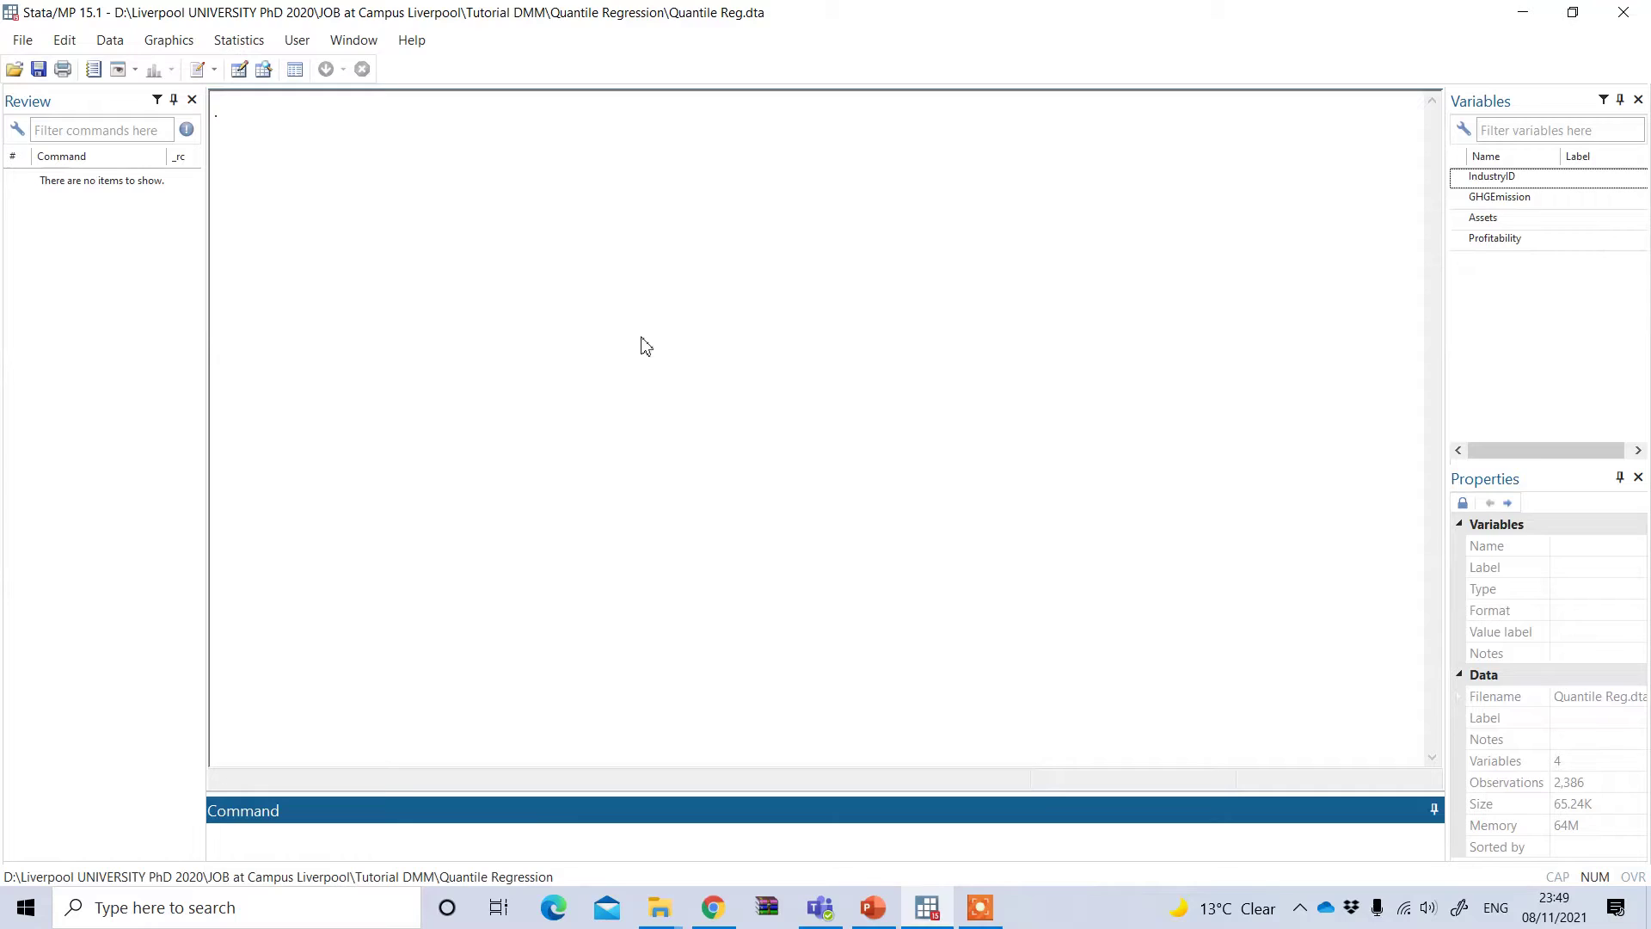
Step: View the Quantile Reg dataset's observations in browse mode and close the data view
left_click(262, 70)
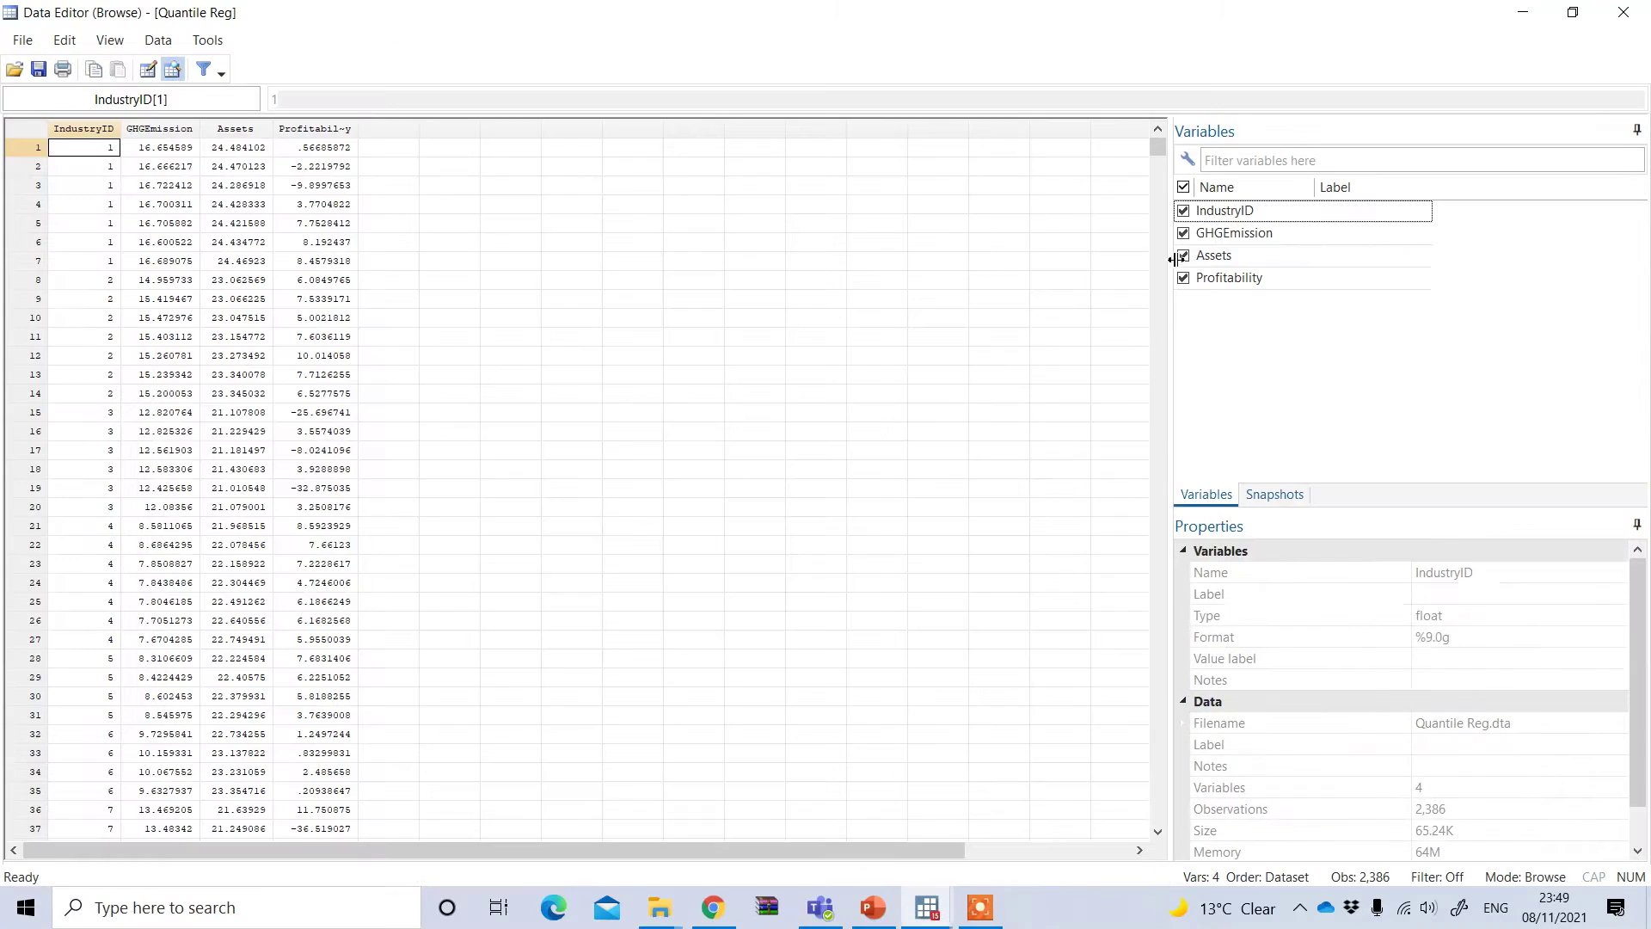
mouse_move(1156, 148)
left_mouse_down()
mouse_move(1153, 418)
mouse_move(1148, 129)
left_mouse_up()
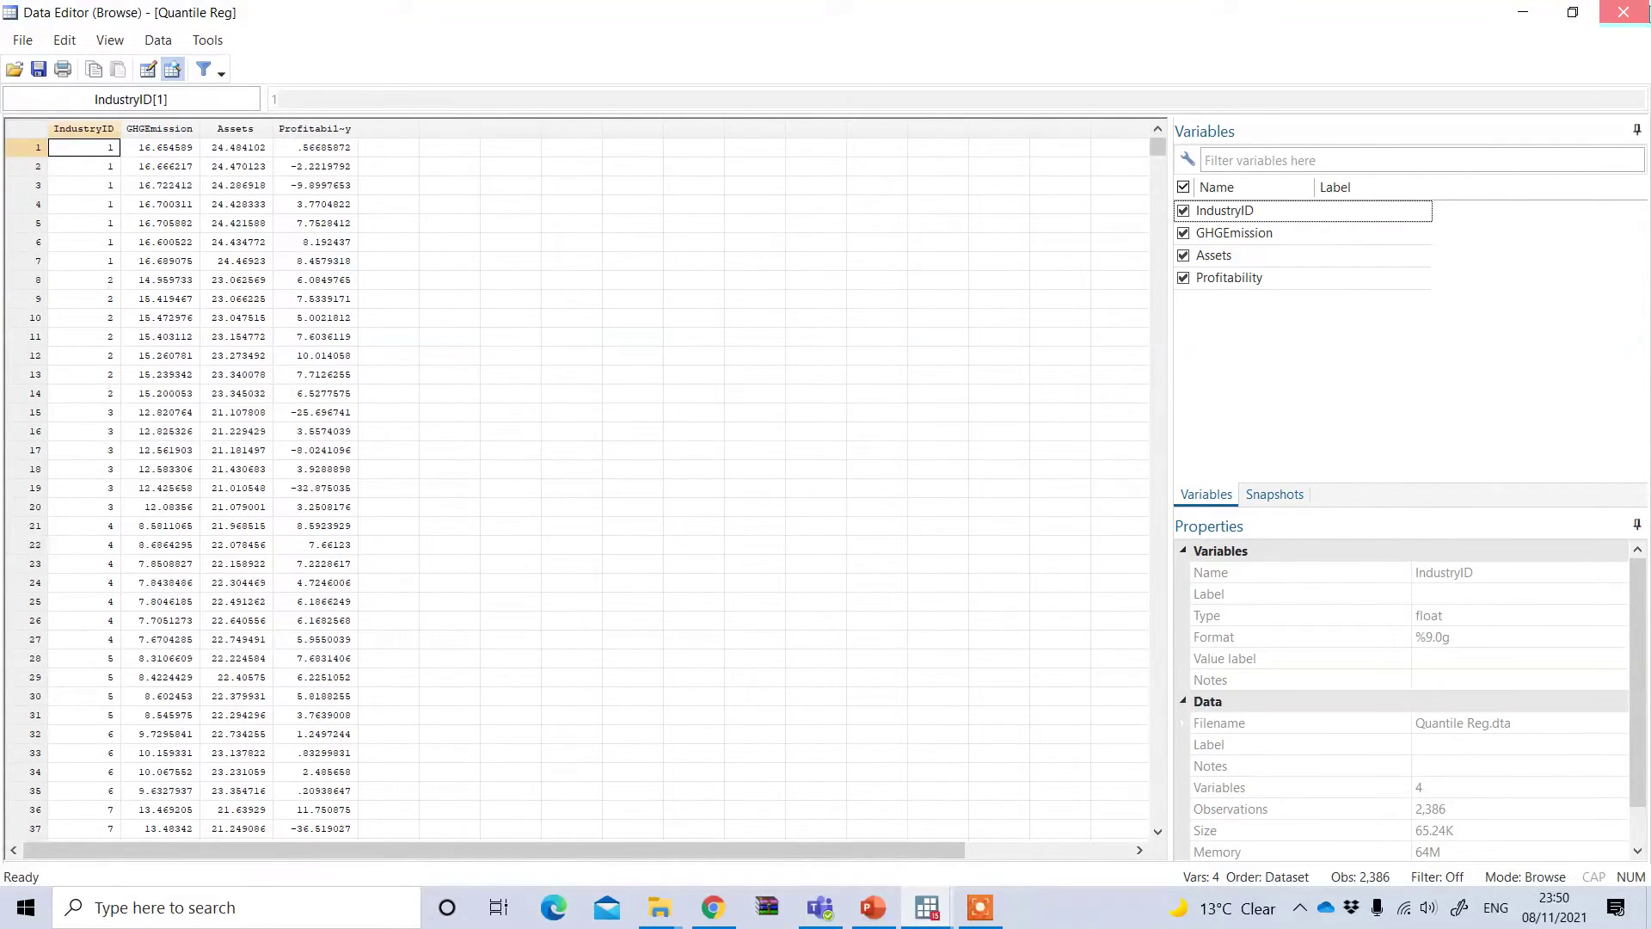
key("alt+F4")
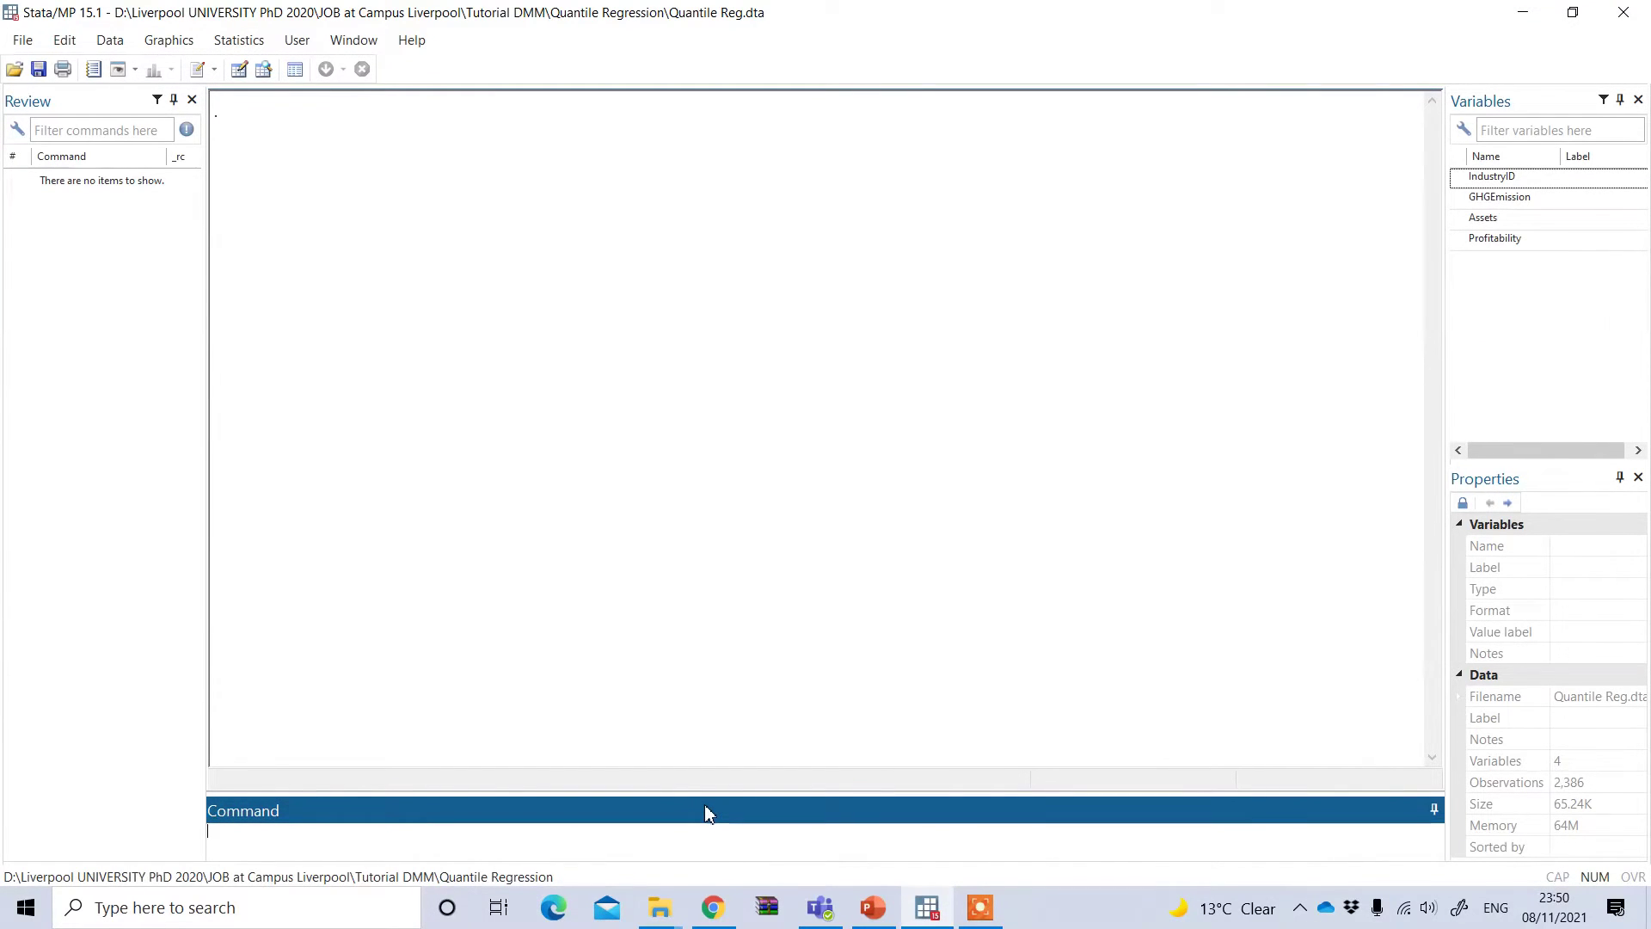
Step: Run an ordinary linear regression (reg) of GHGEmission on Assets and Profitability
left_click(275, 846)
type("reg")
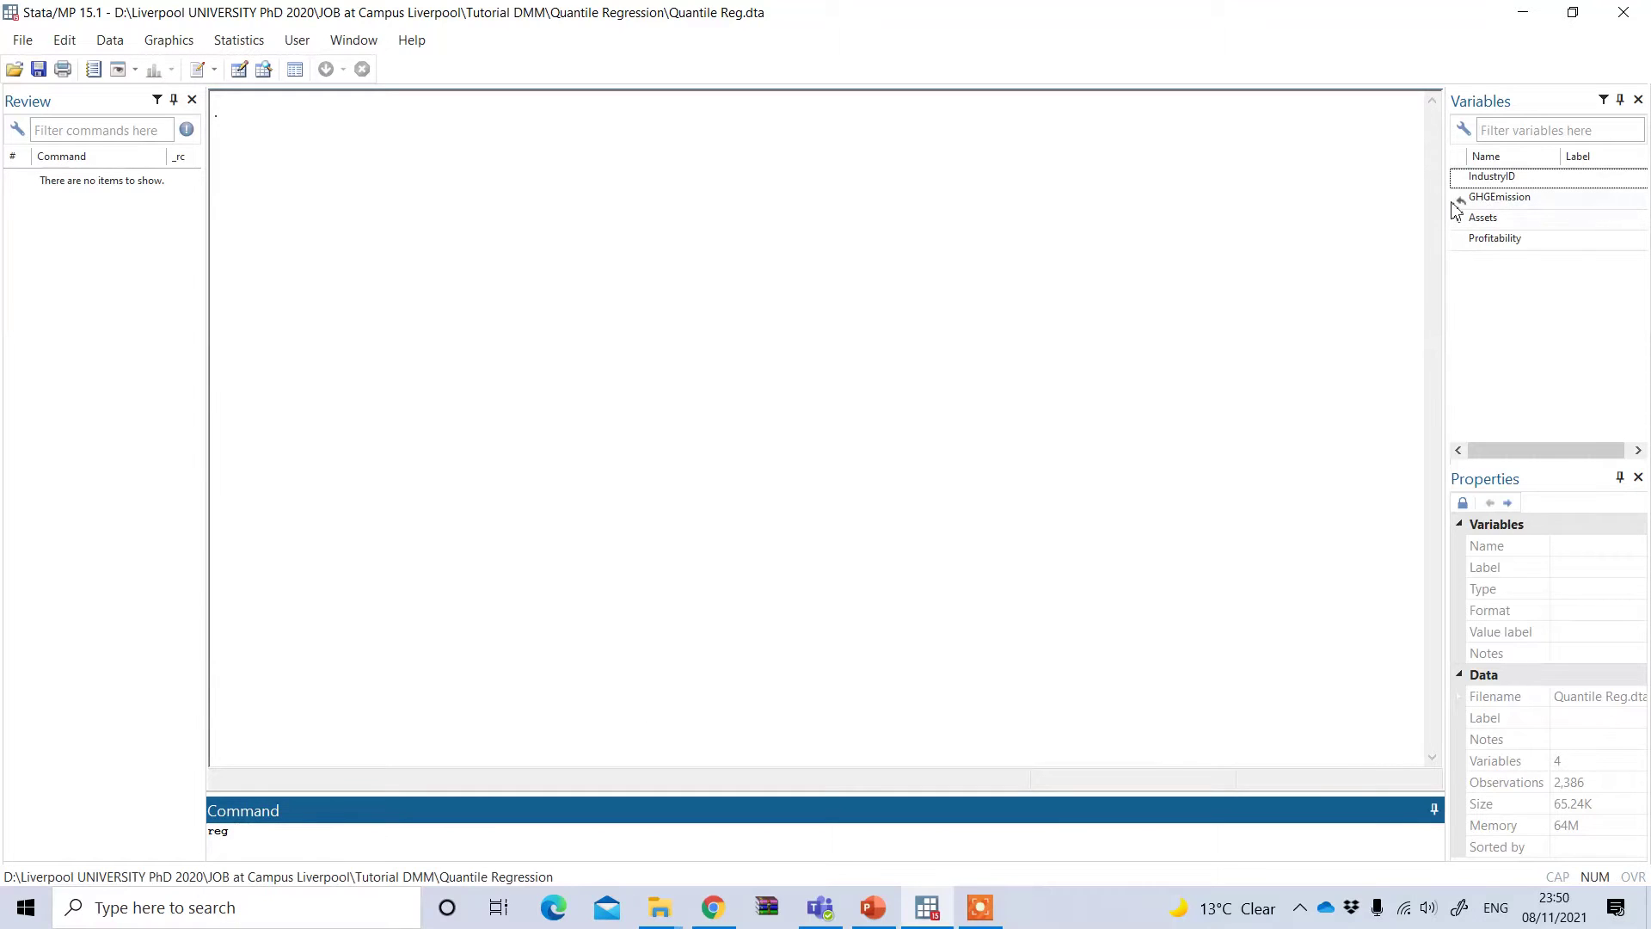
double_click(1498, 196)
double_click(1481, 220)
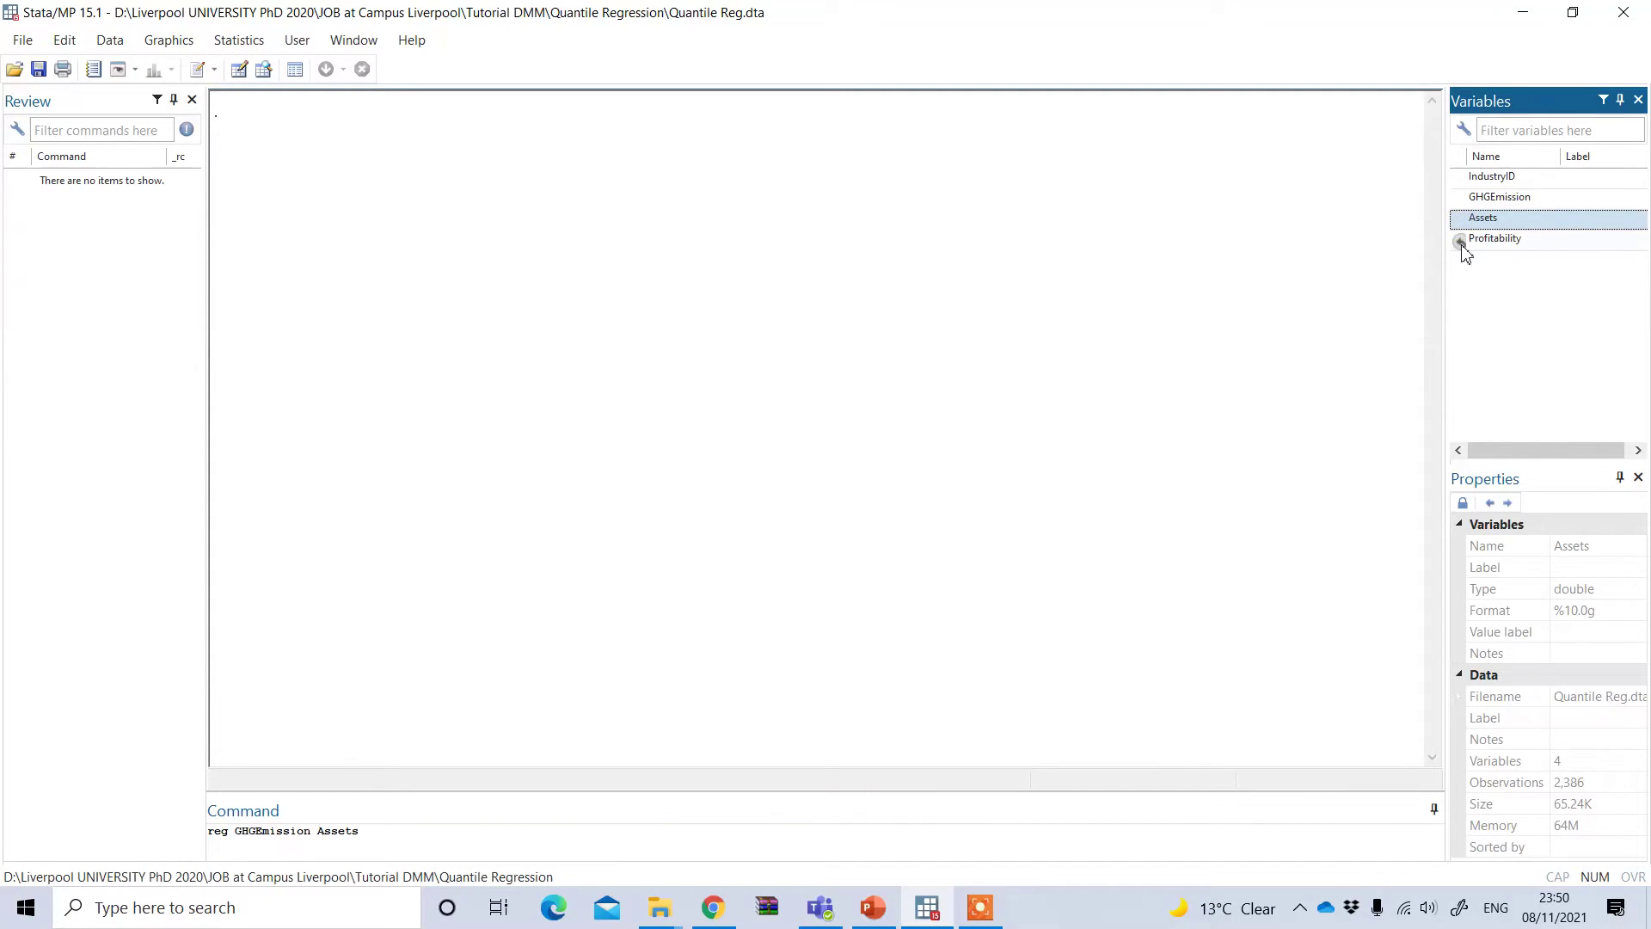
double_click(1464, 239)
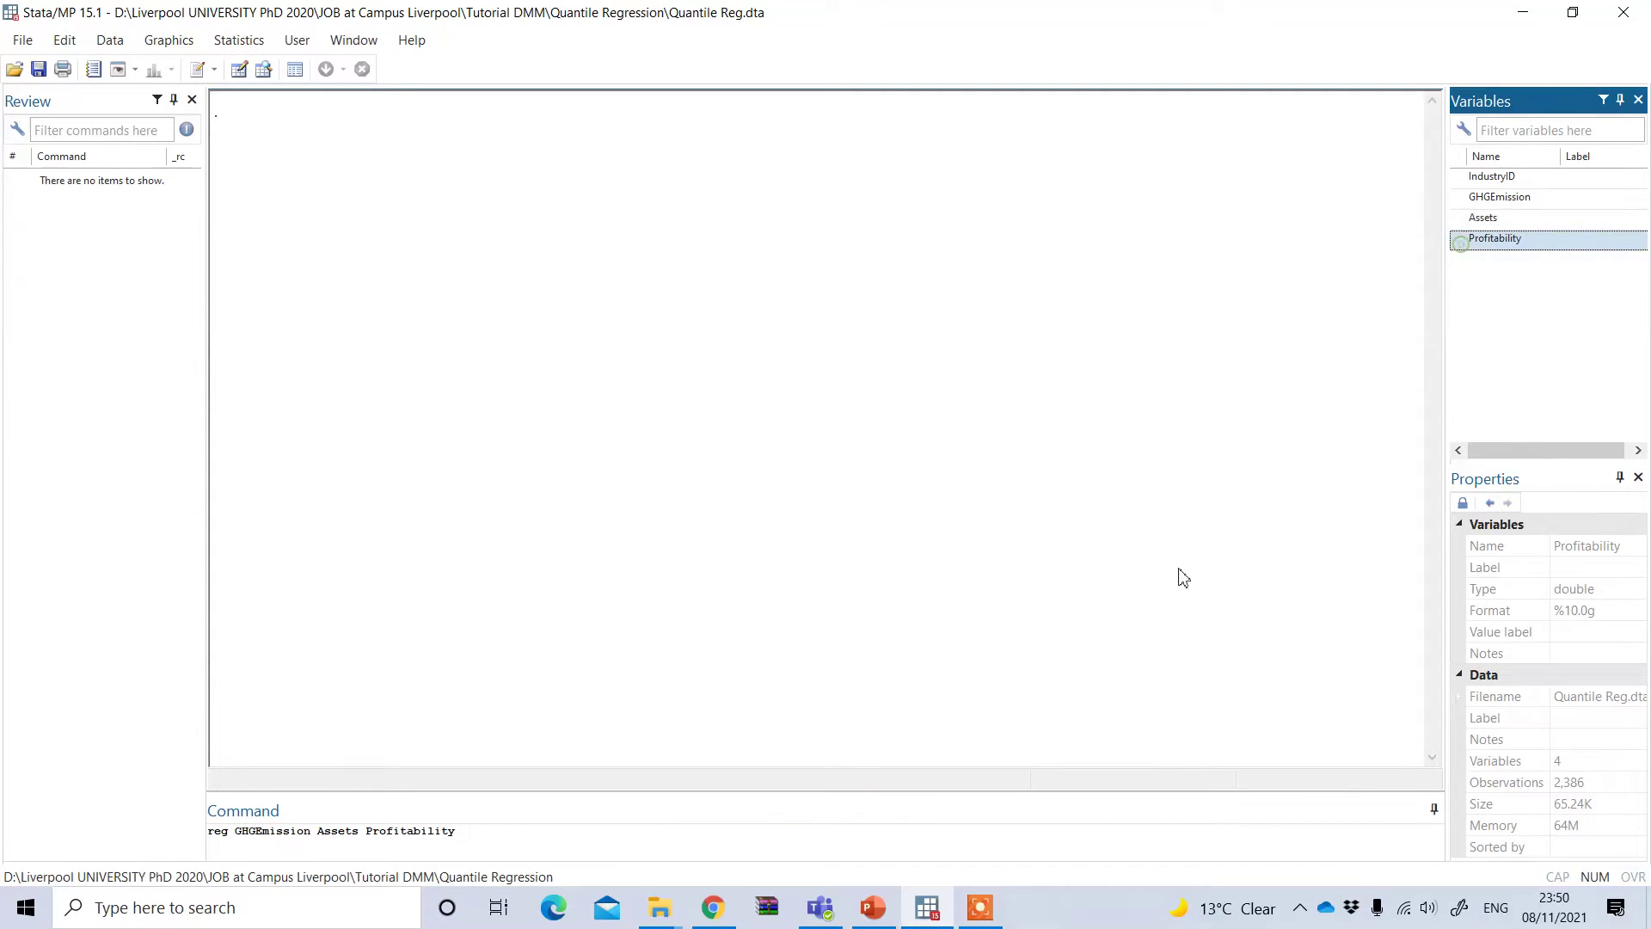
left_click(491, 833)
key("Return")
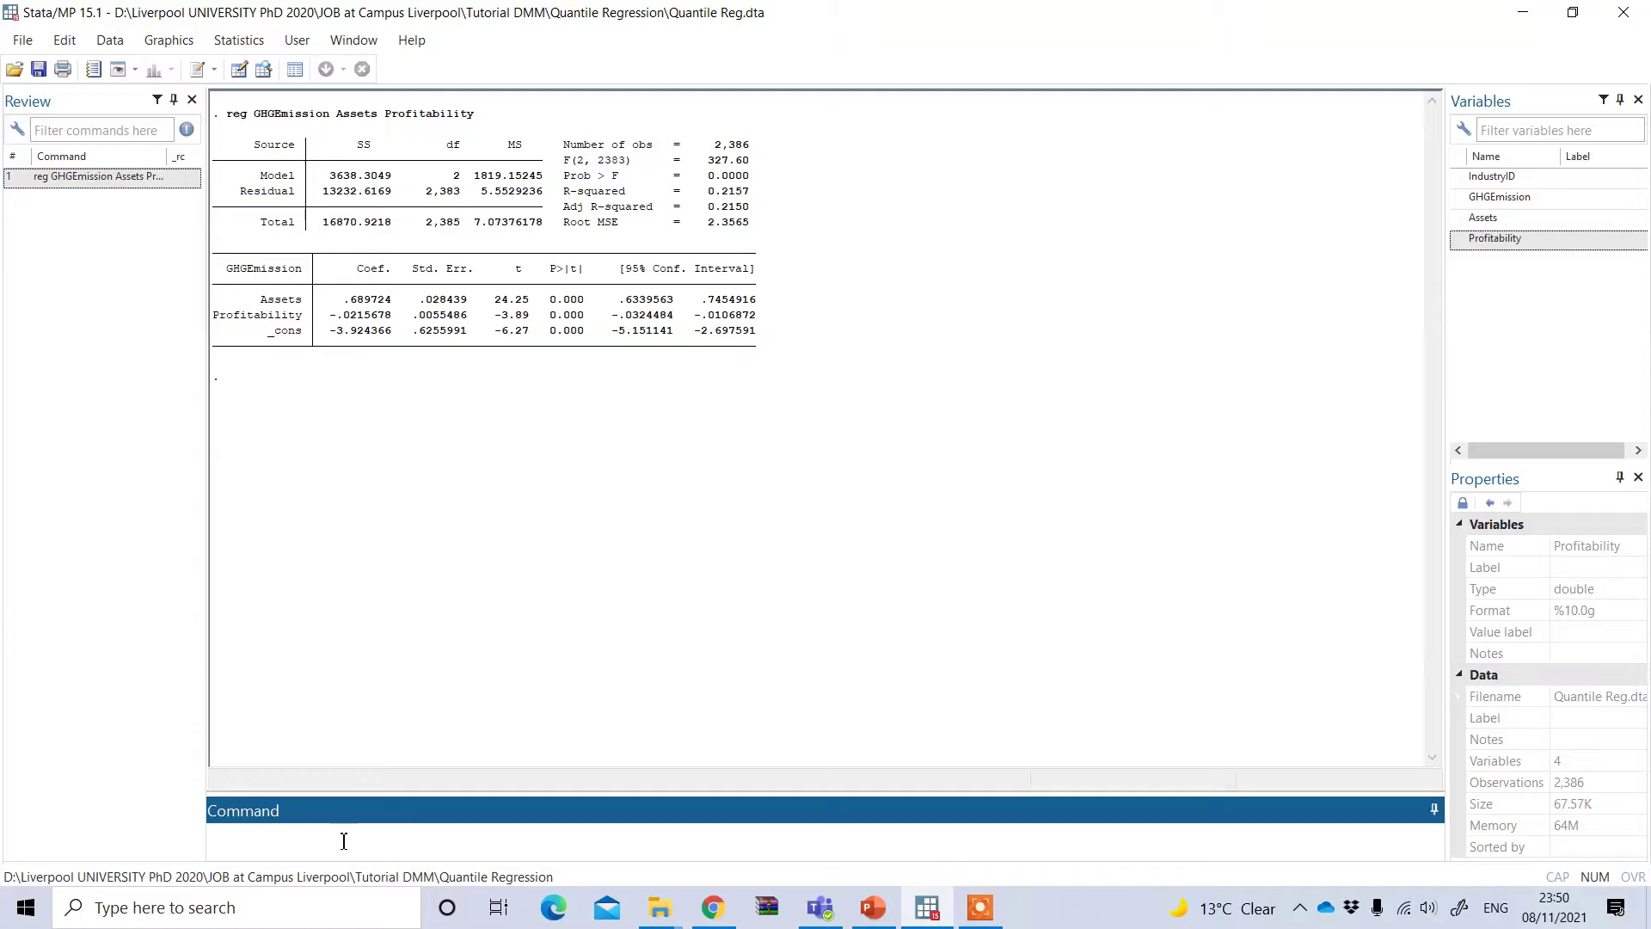
Step: Run a default median quantile regression (qreg) of GHGEmission on Assets and Profitability
type("qreg")
double_click(1460, 202)
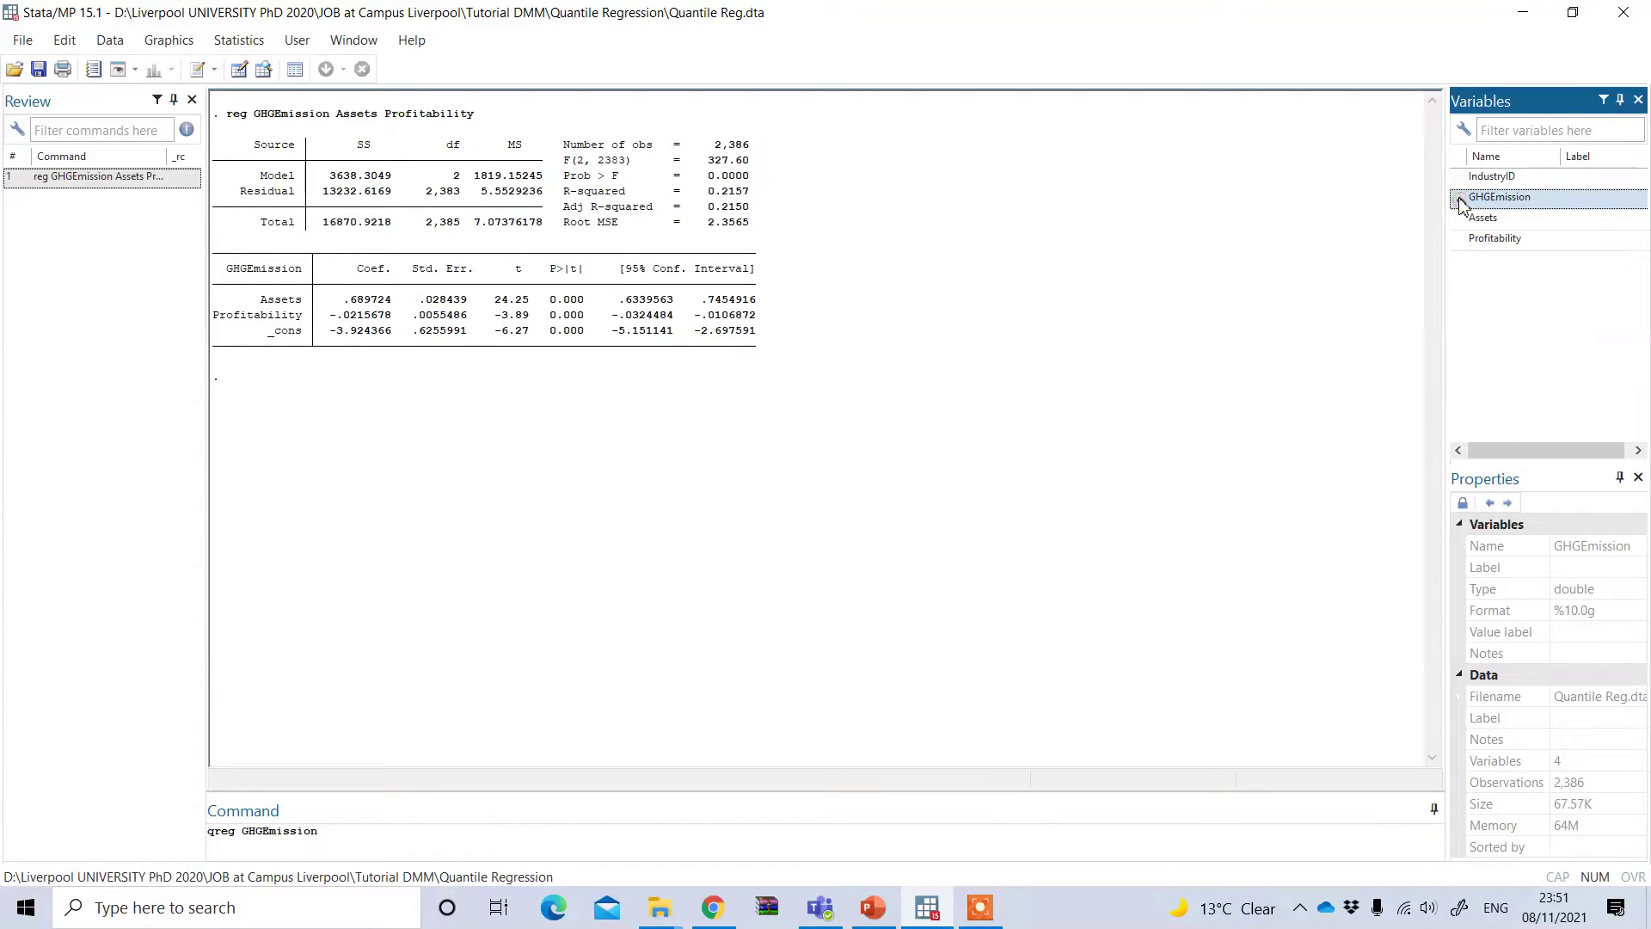
double_click(1459, 221)
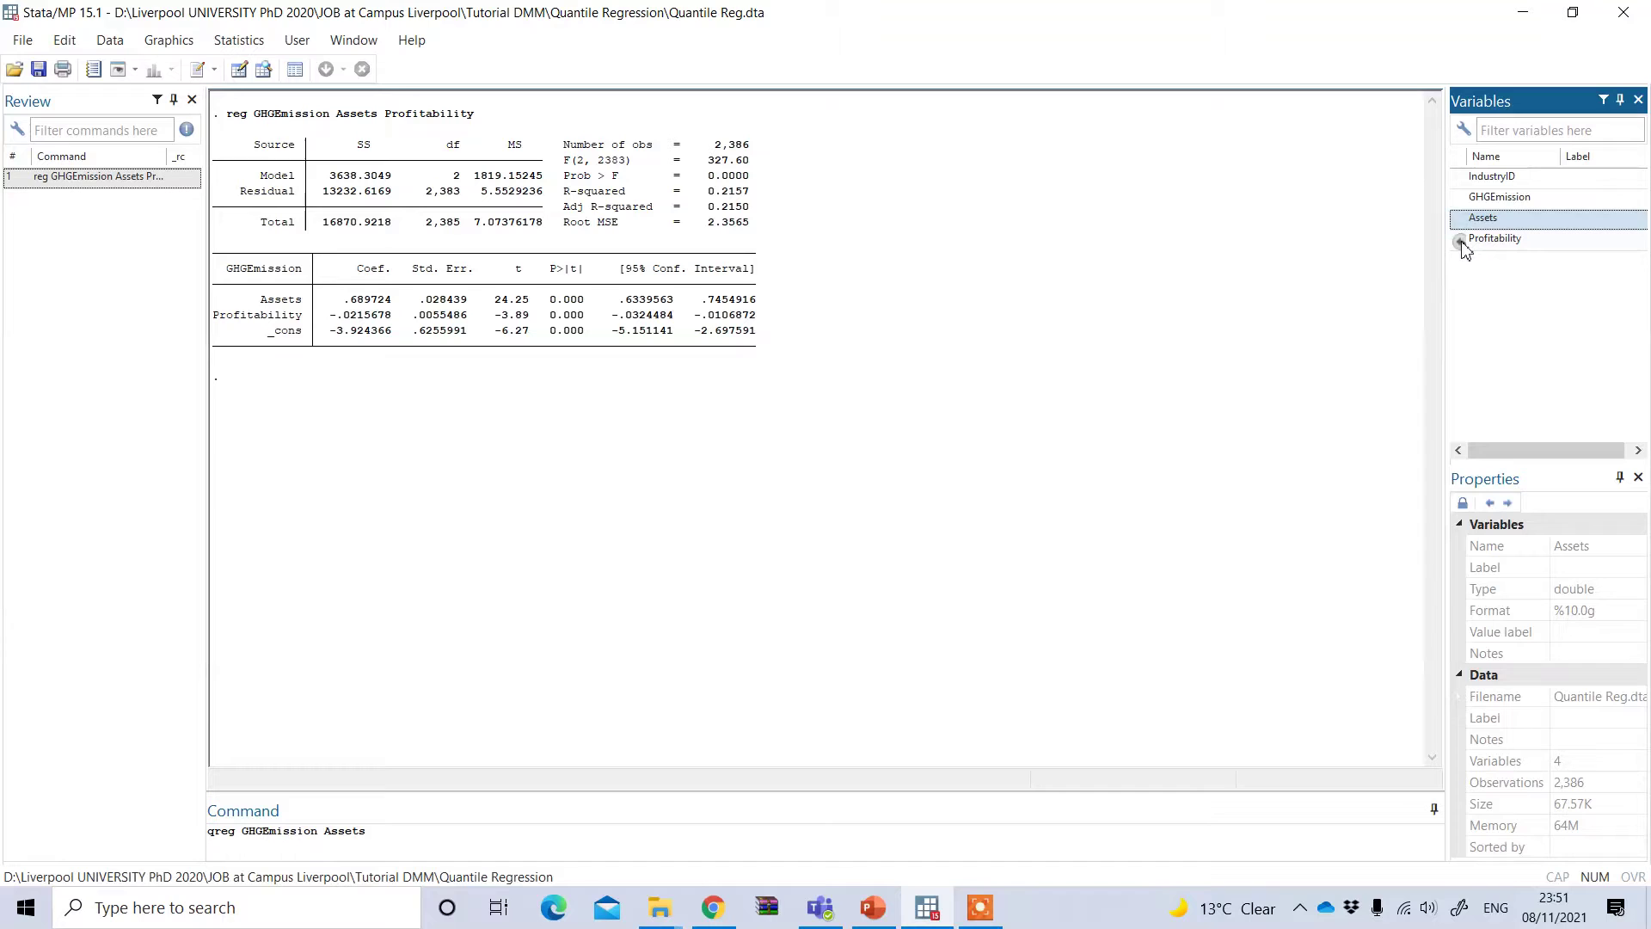
left_click(1463, 244)
double_click(1464, 245)
left_click(473, 836)
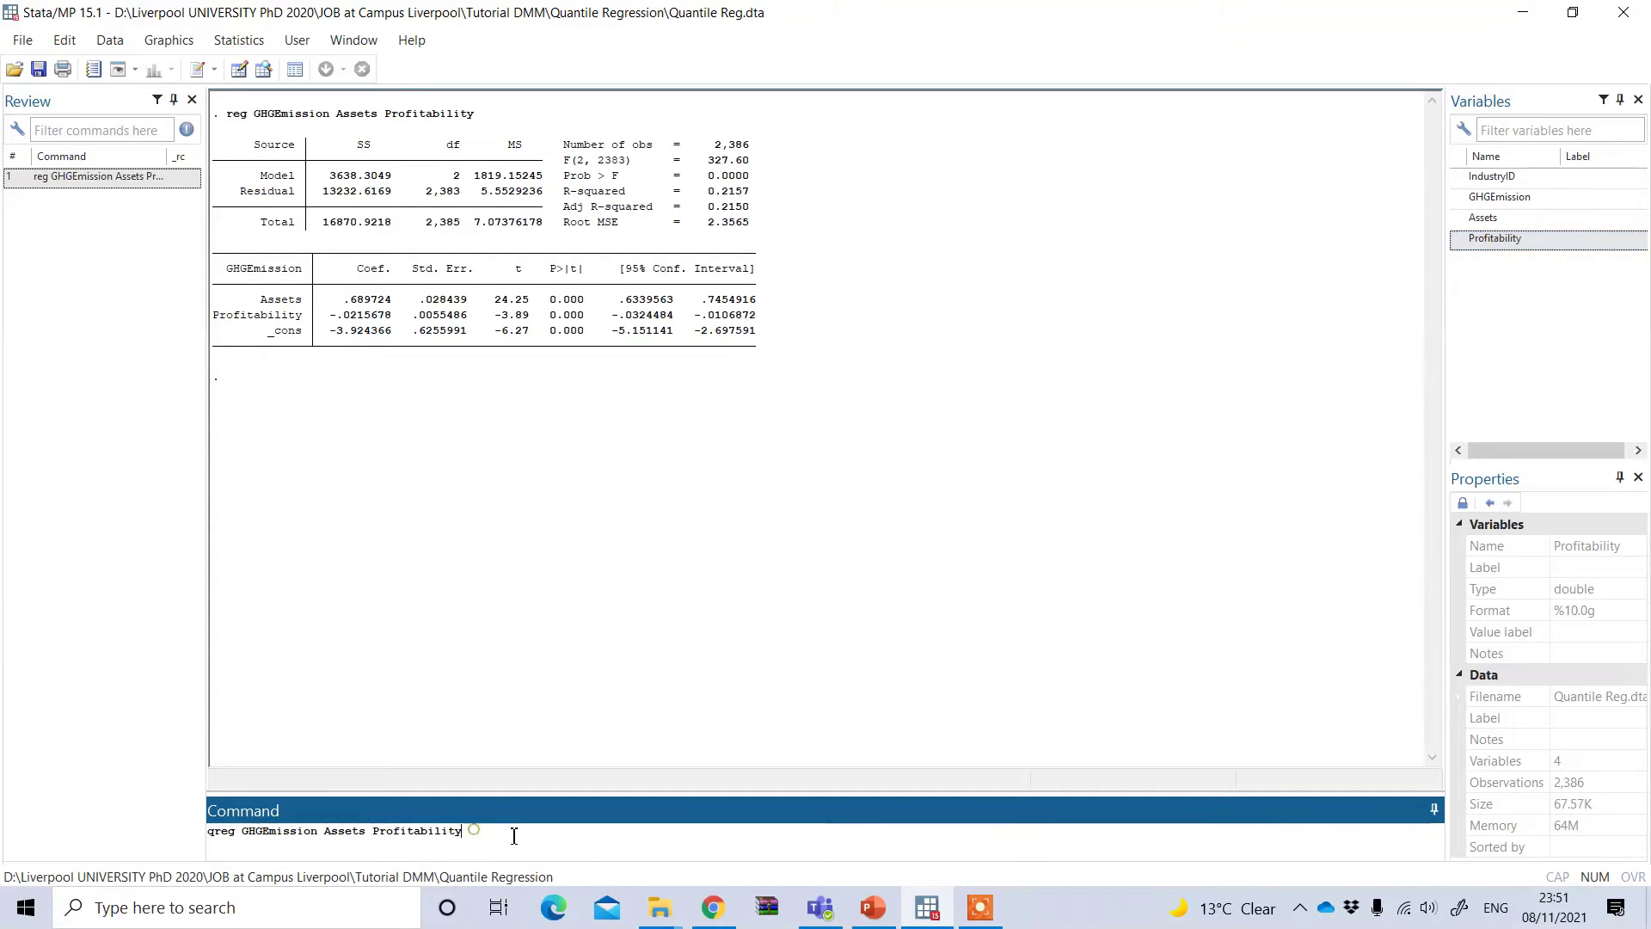
key("Return")
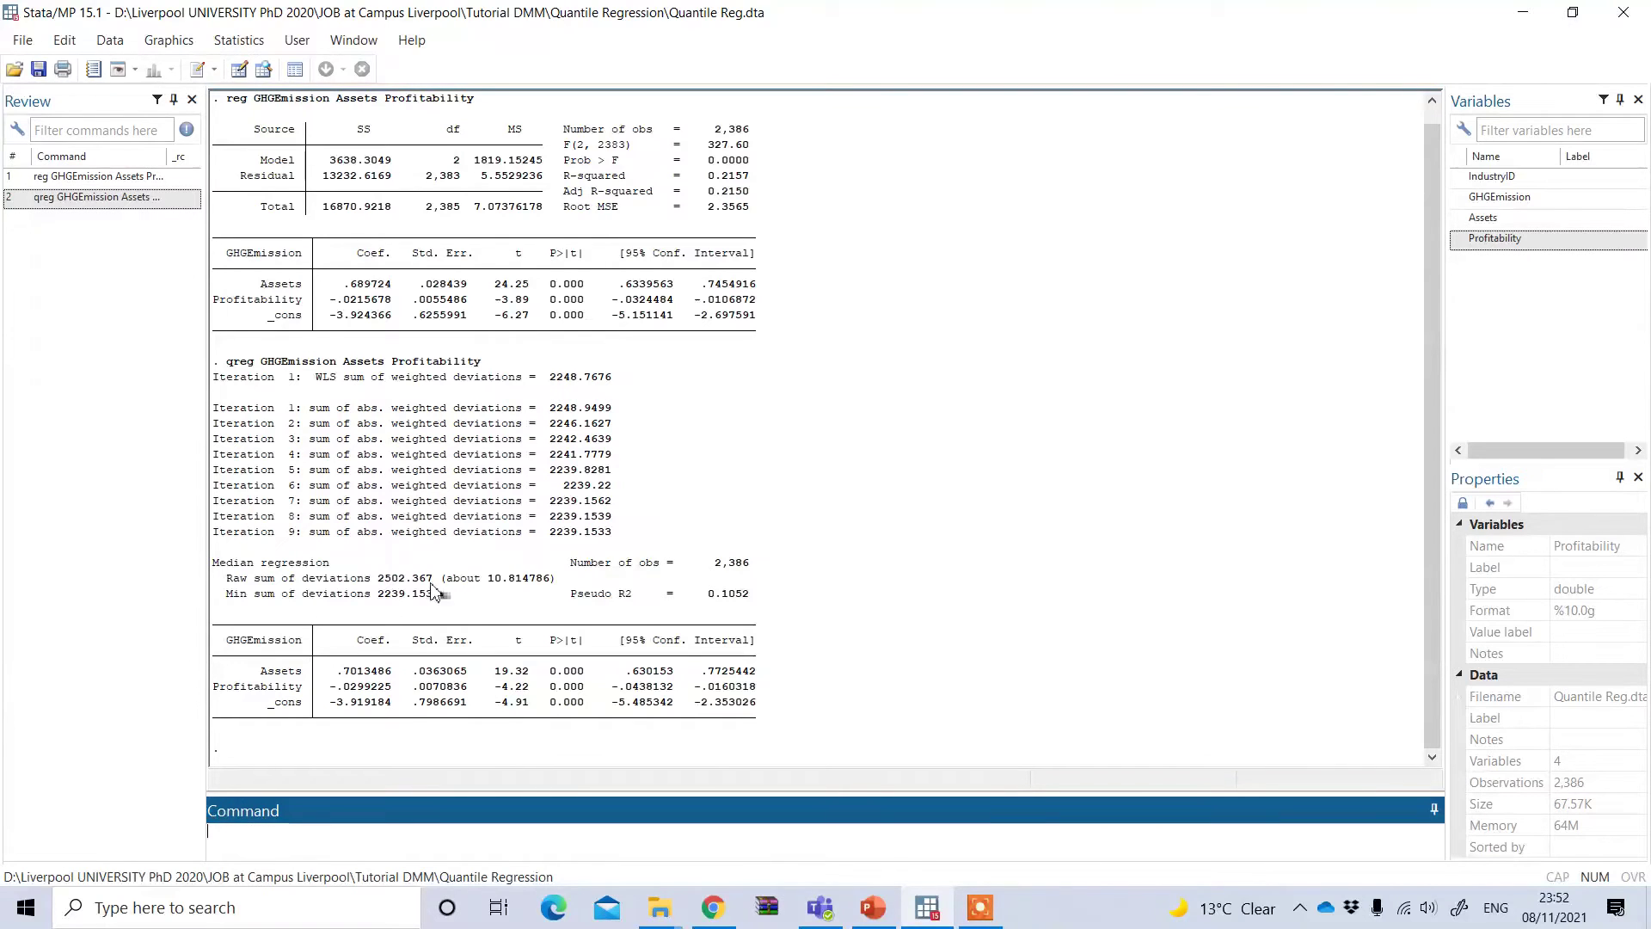
Step: Run qreg of GHGEmission on Assets and Profitability at the 25th percentile with the option q(.25)
type("qreg")
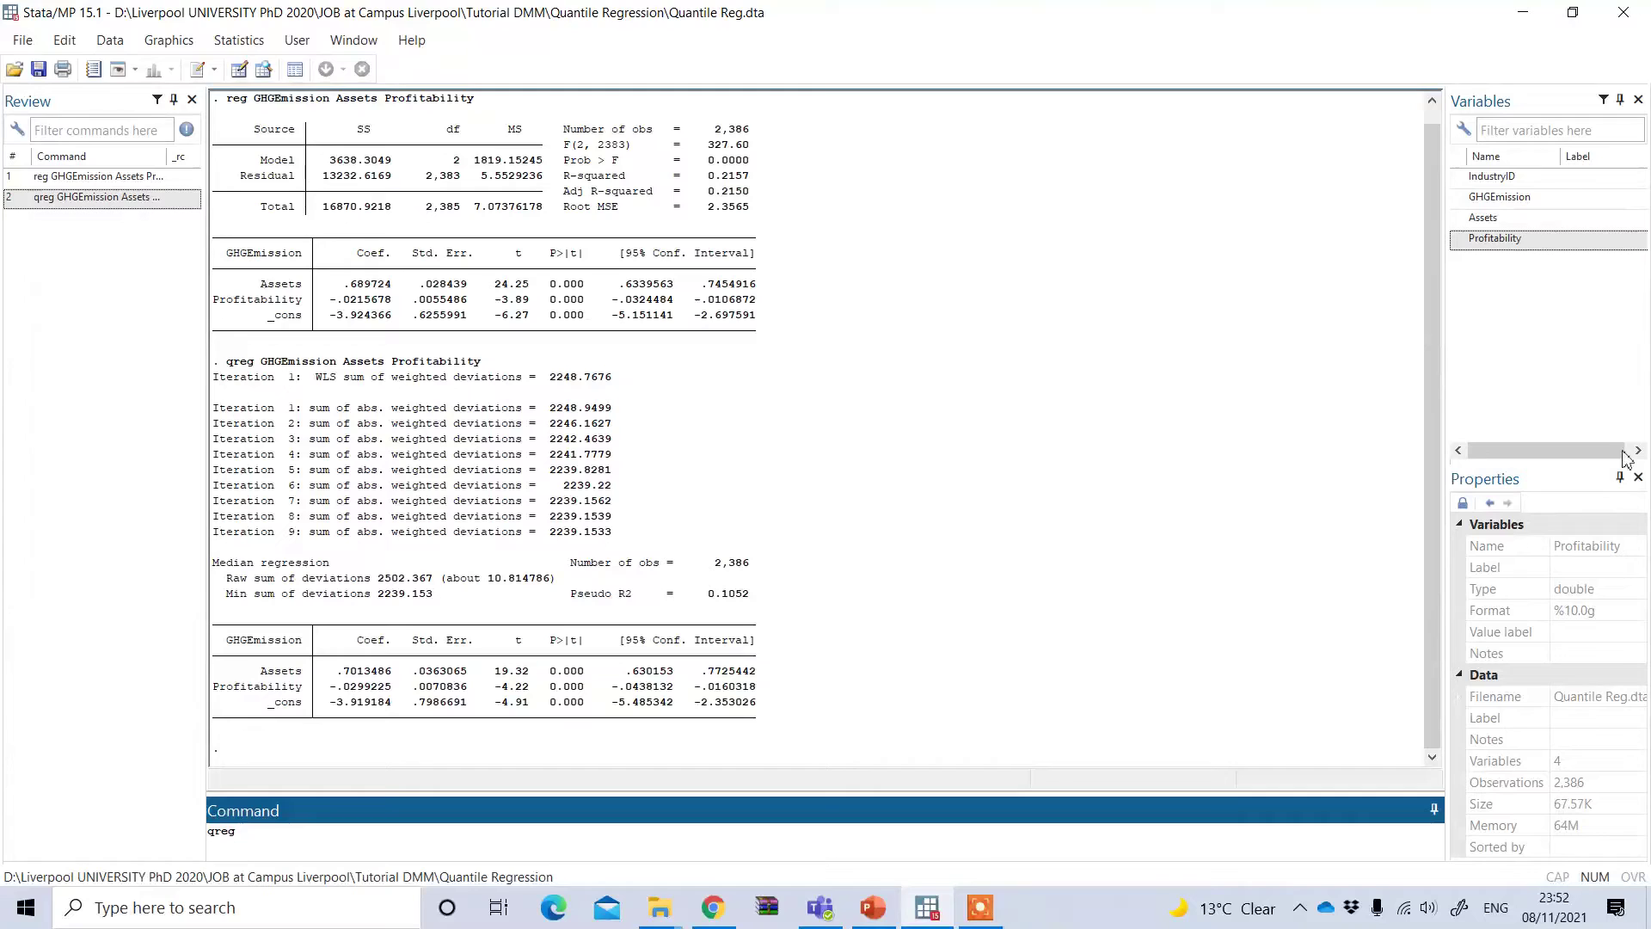
left_click(1462, 204)
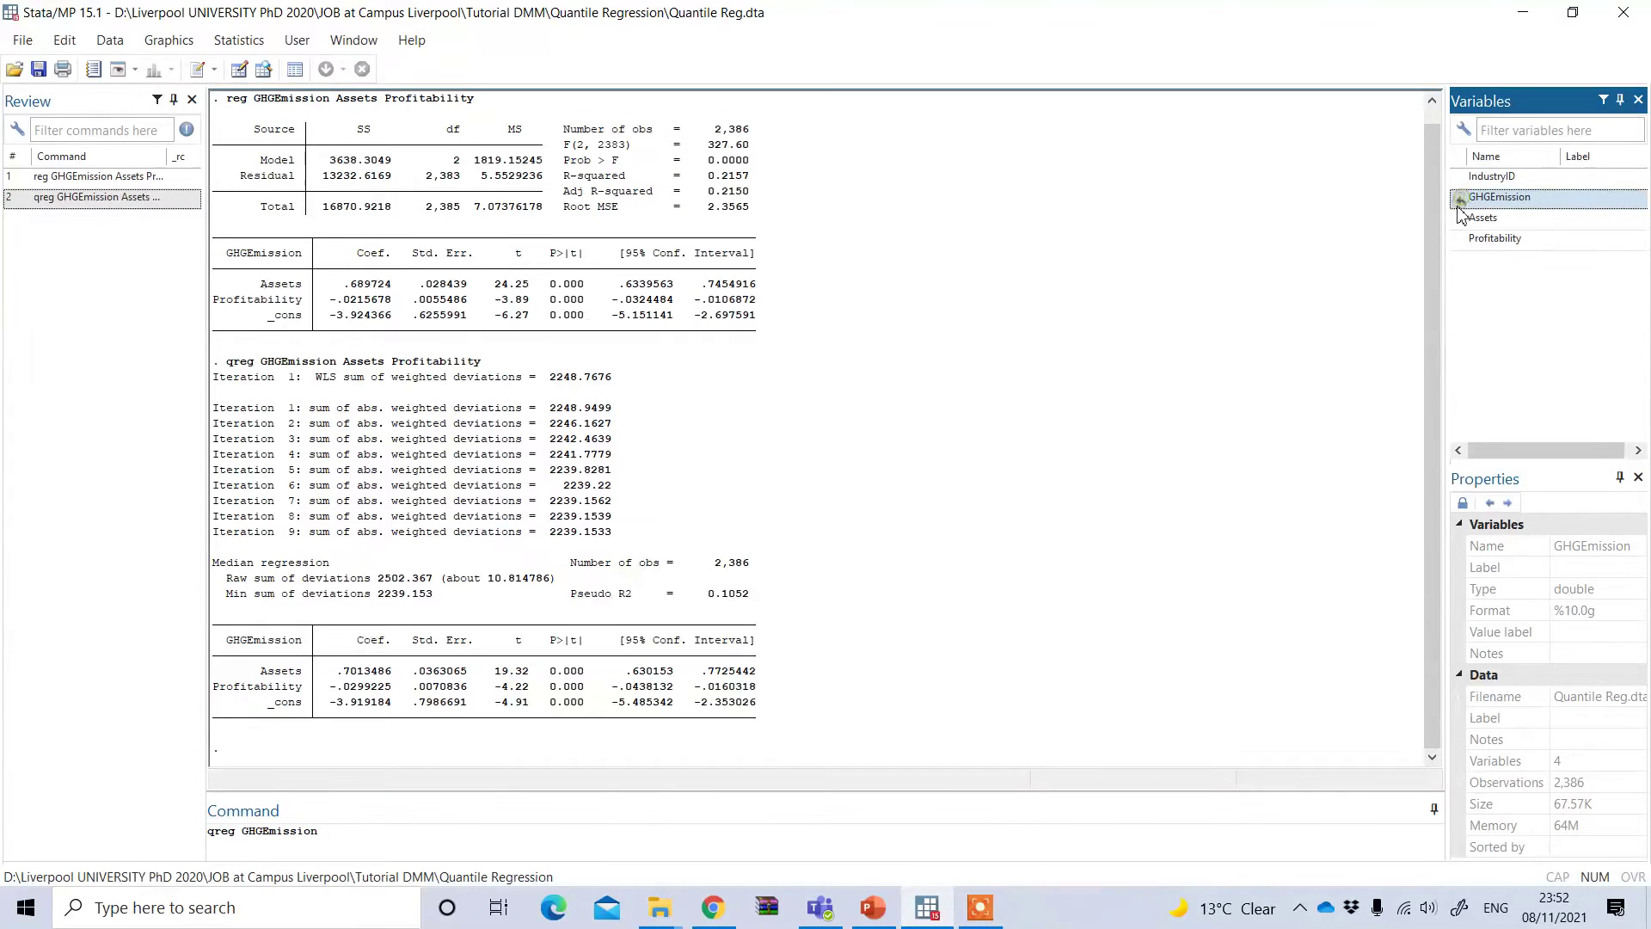
left_click(1461, 218)
left_click(1459, 241)
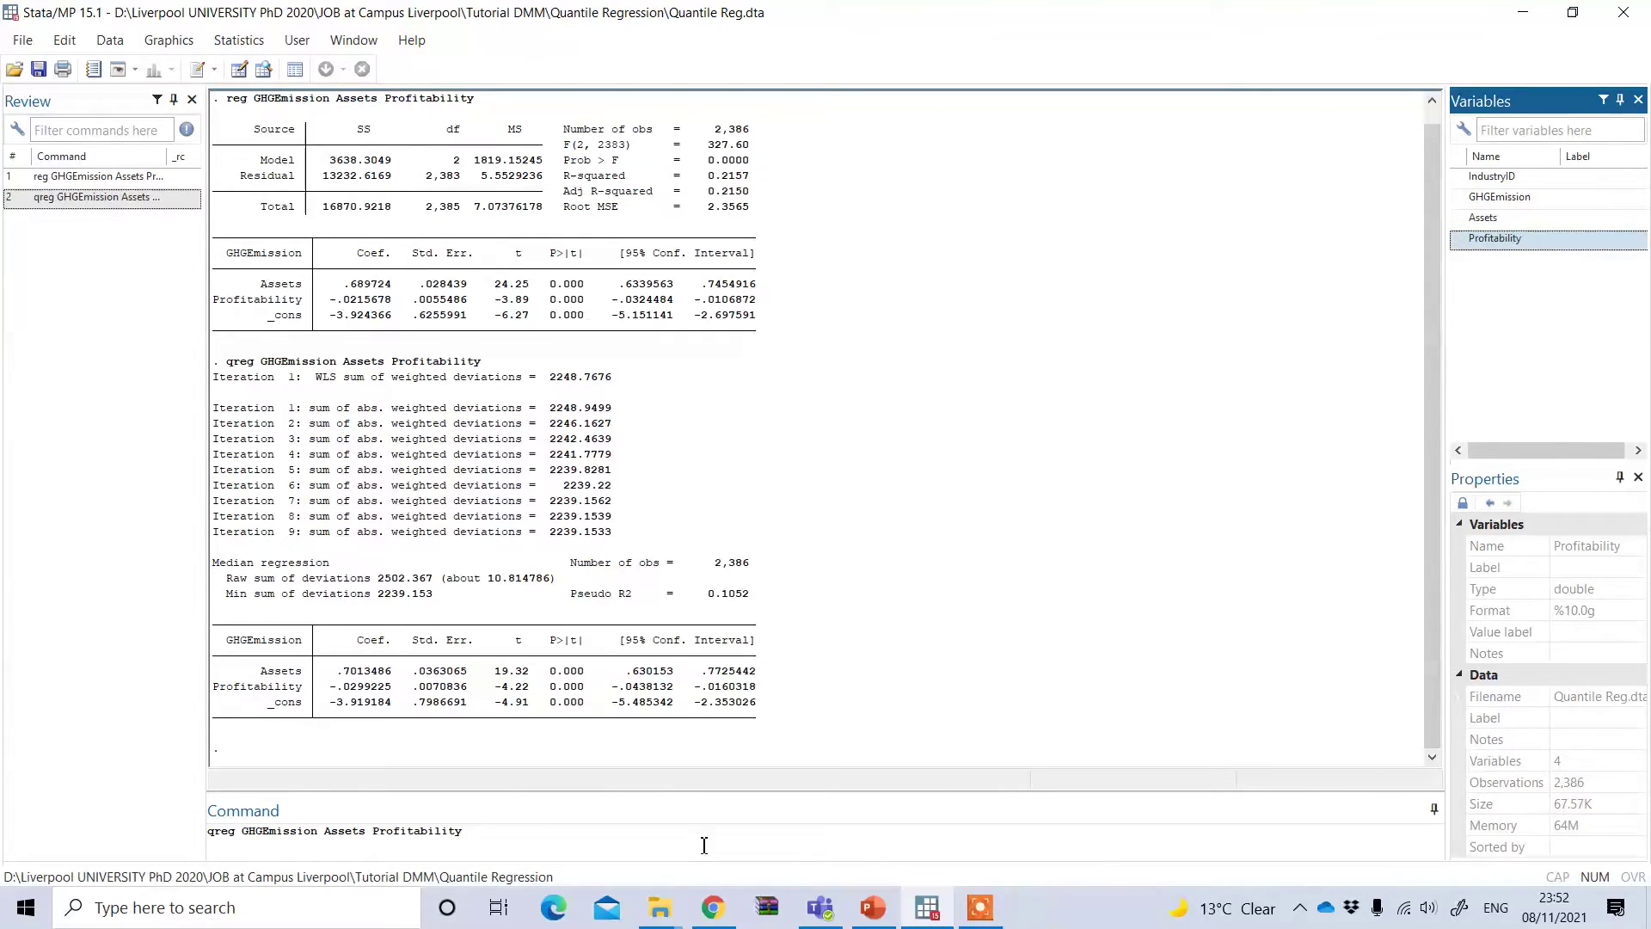
left_click(552, 828)
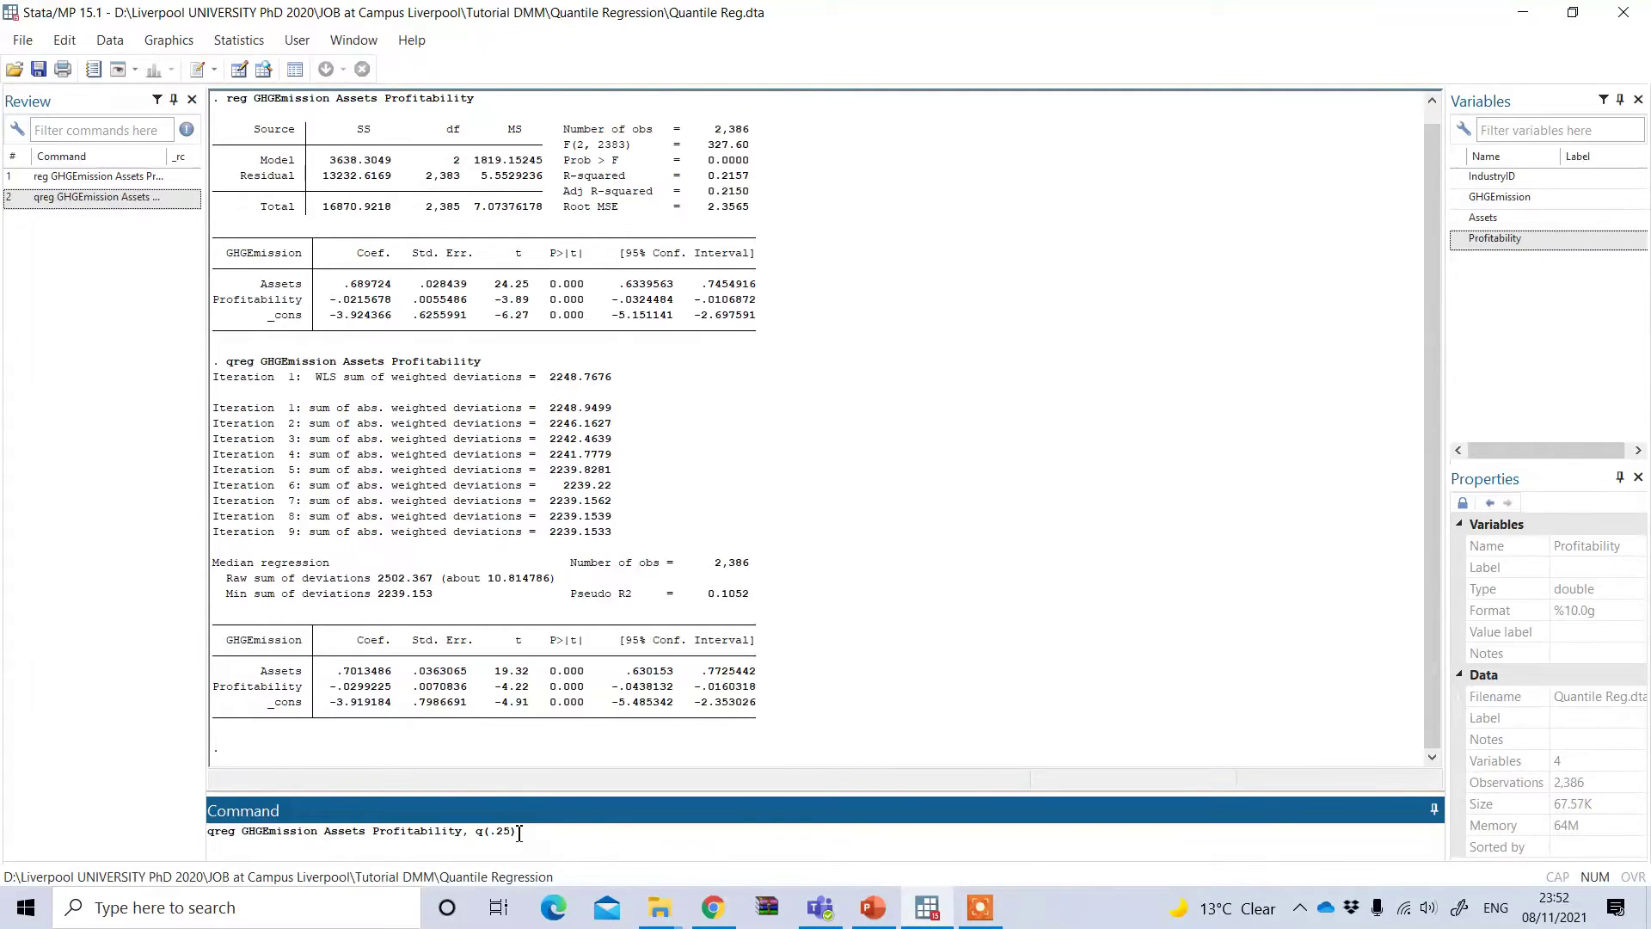
key("Return")
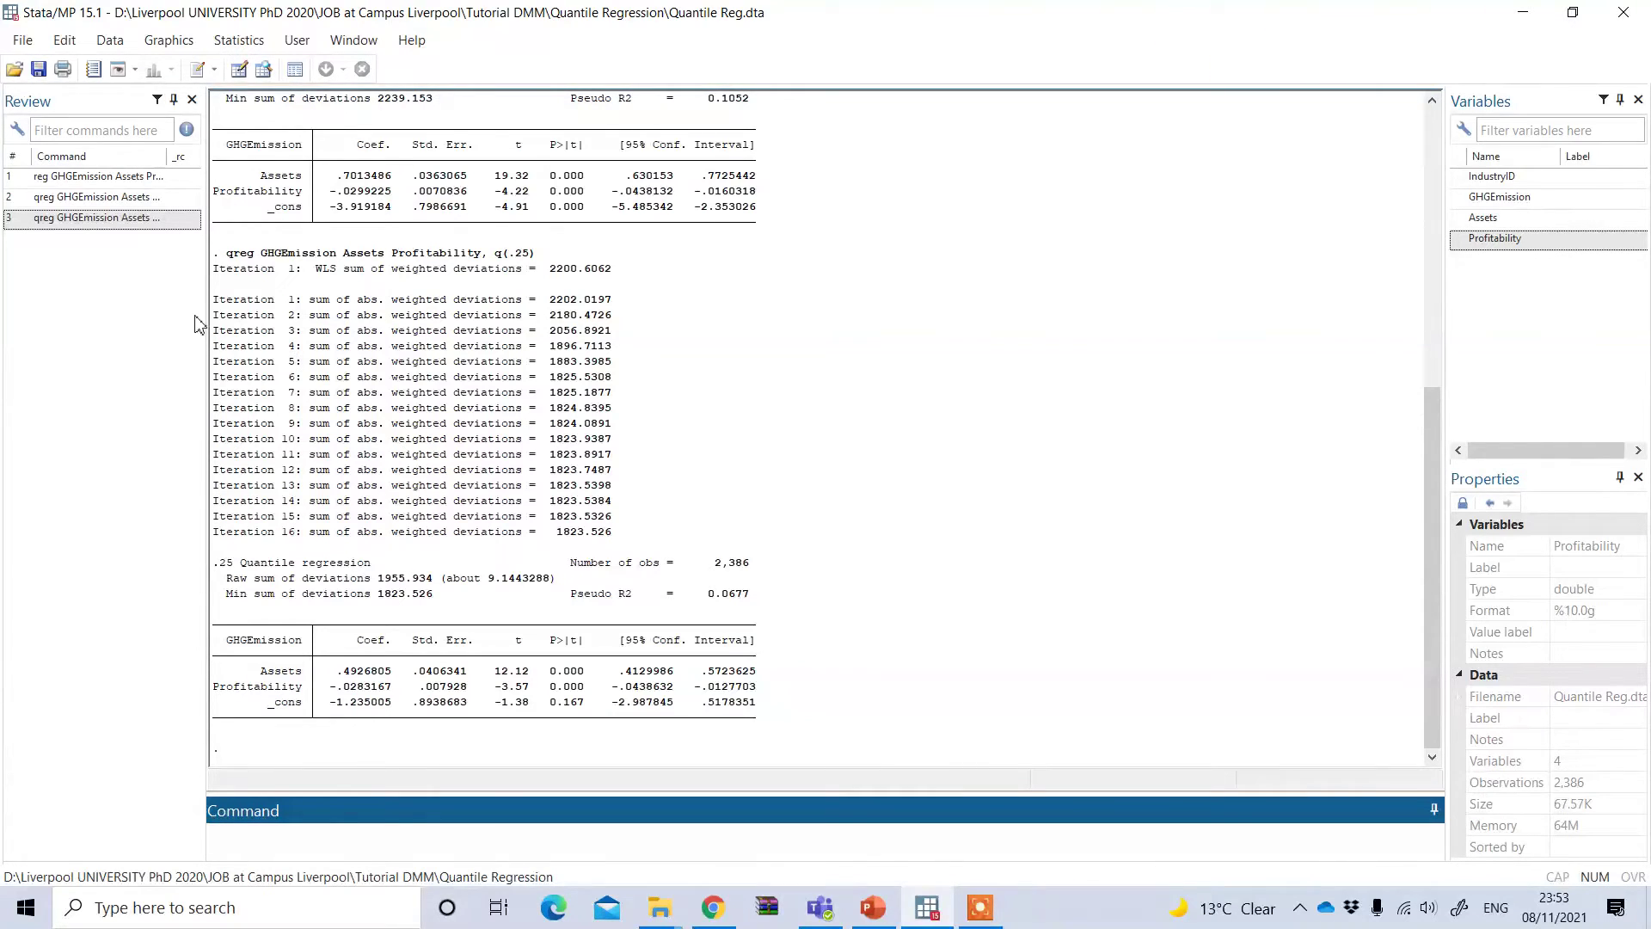
Step: Rerun the q(.25) quantile regression with robust standard errors by adding the option vce(robust)
left_click(93, 225)
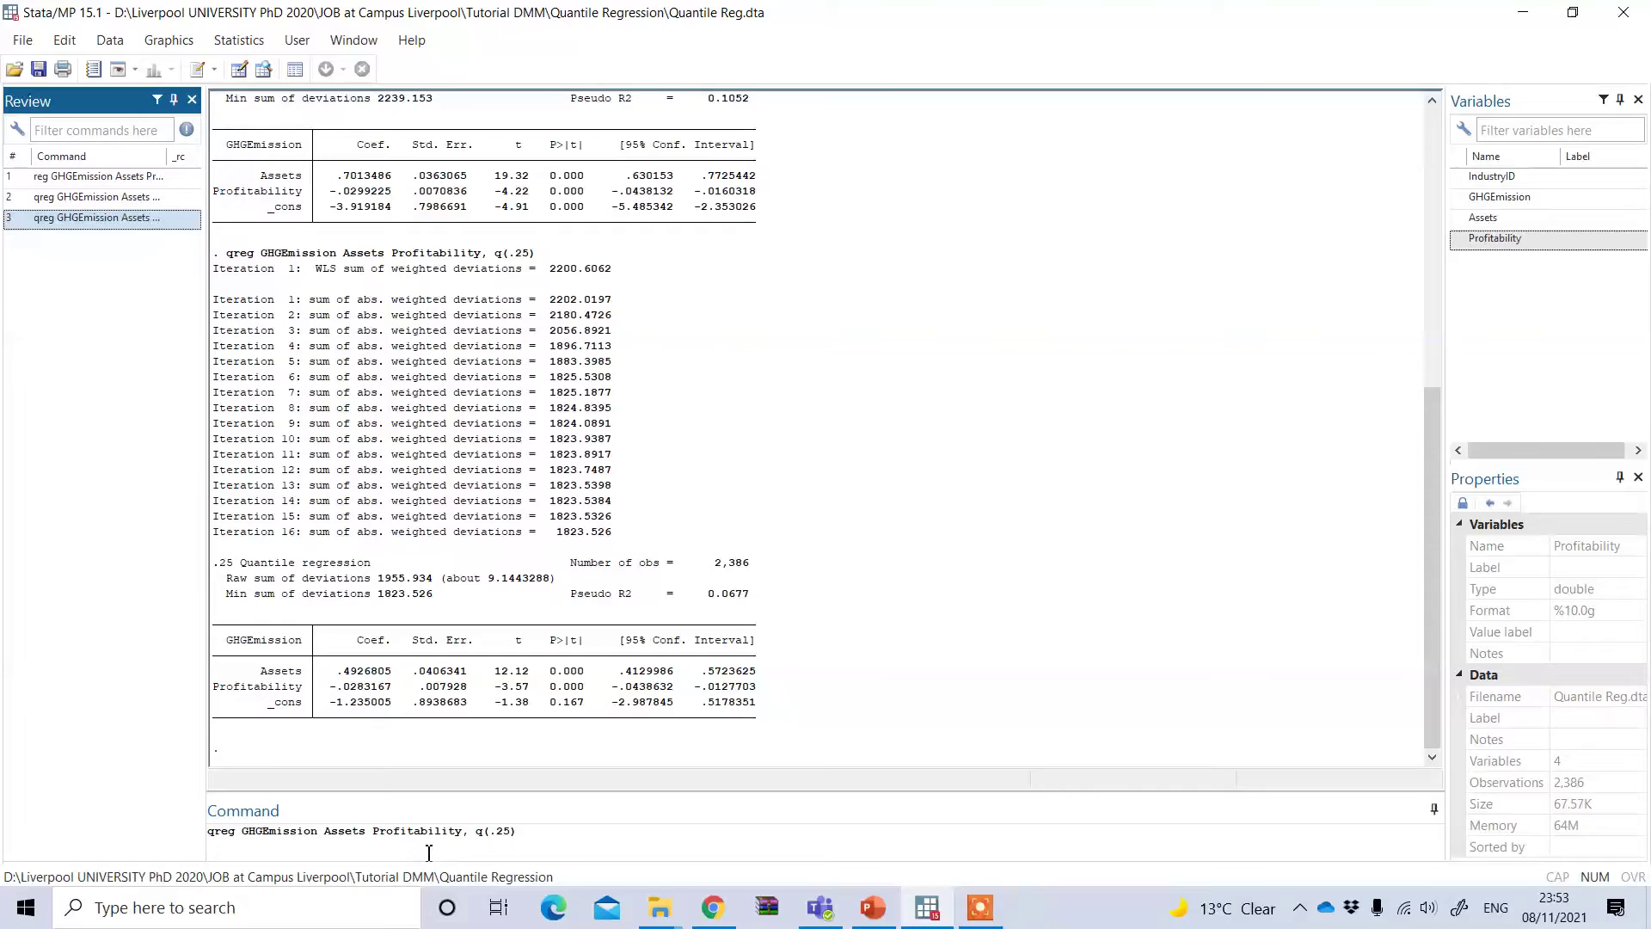
left_click(542, 835)
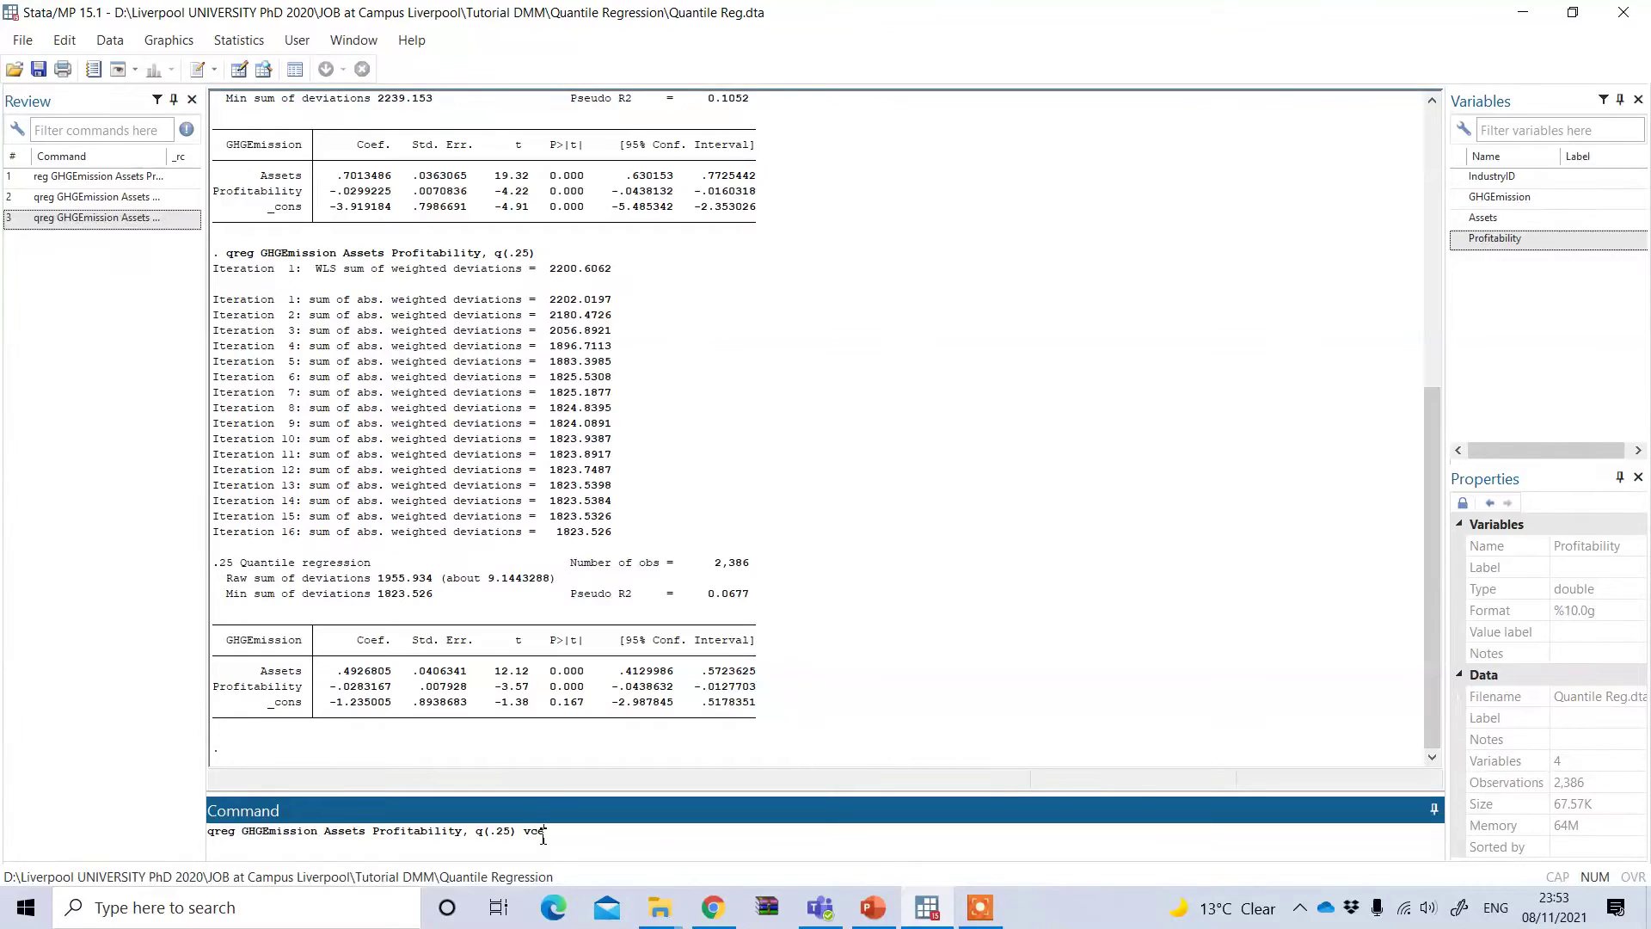
type("vce(robust")
key("Return")
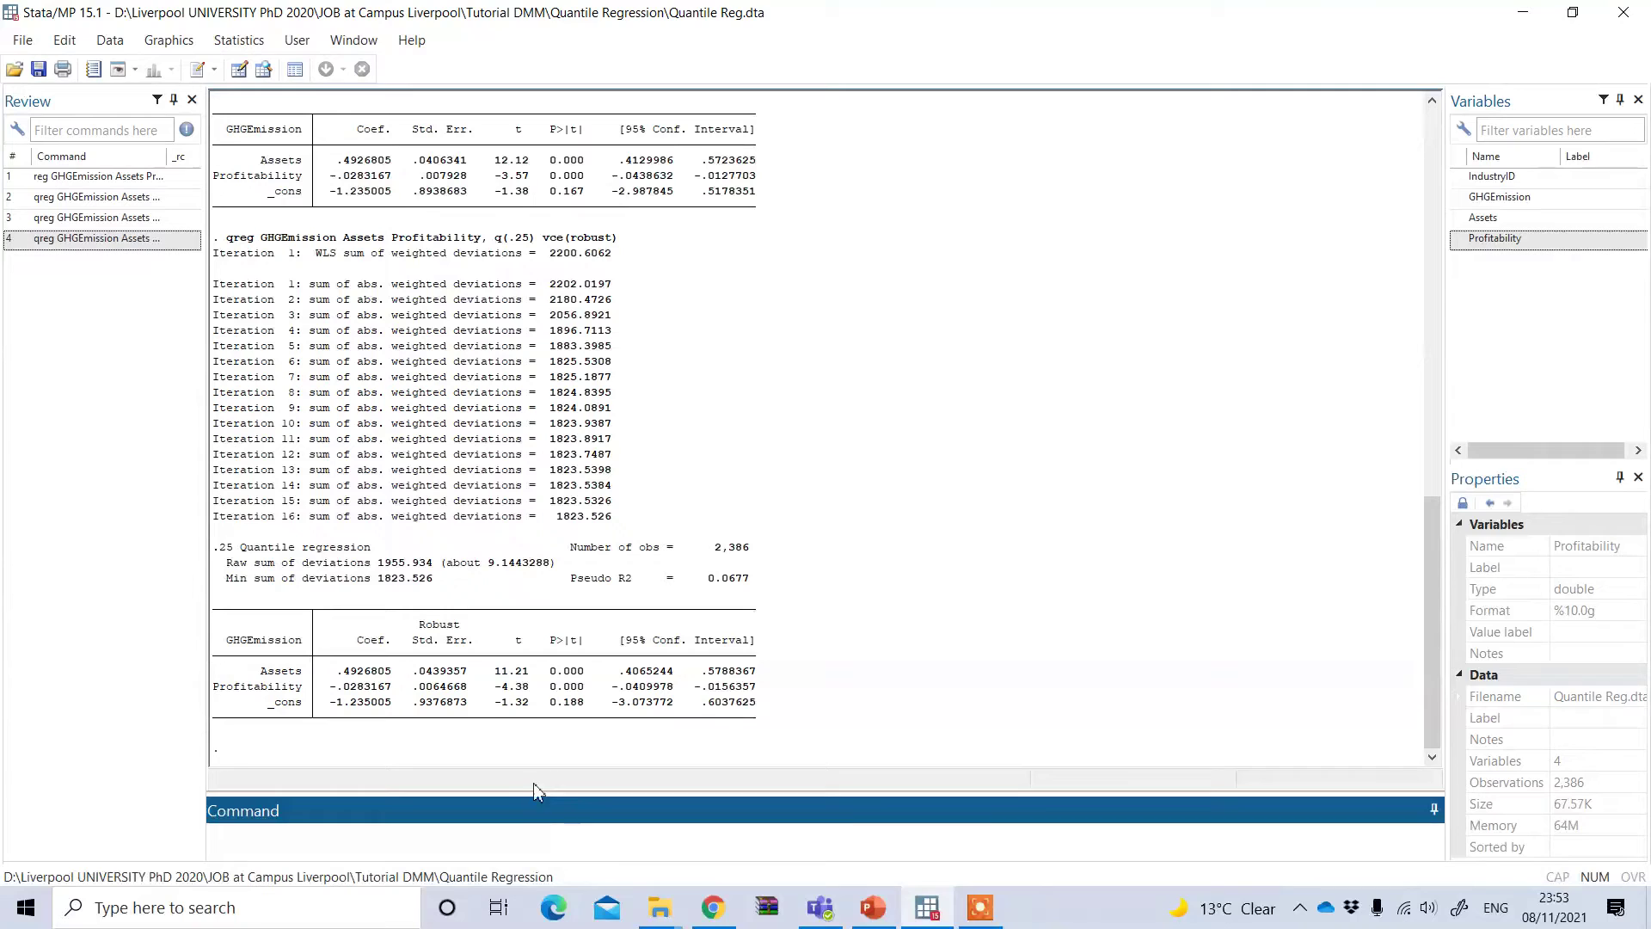
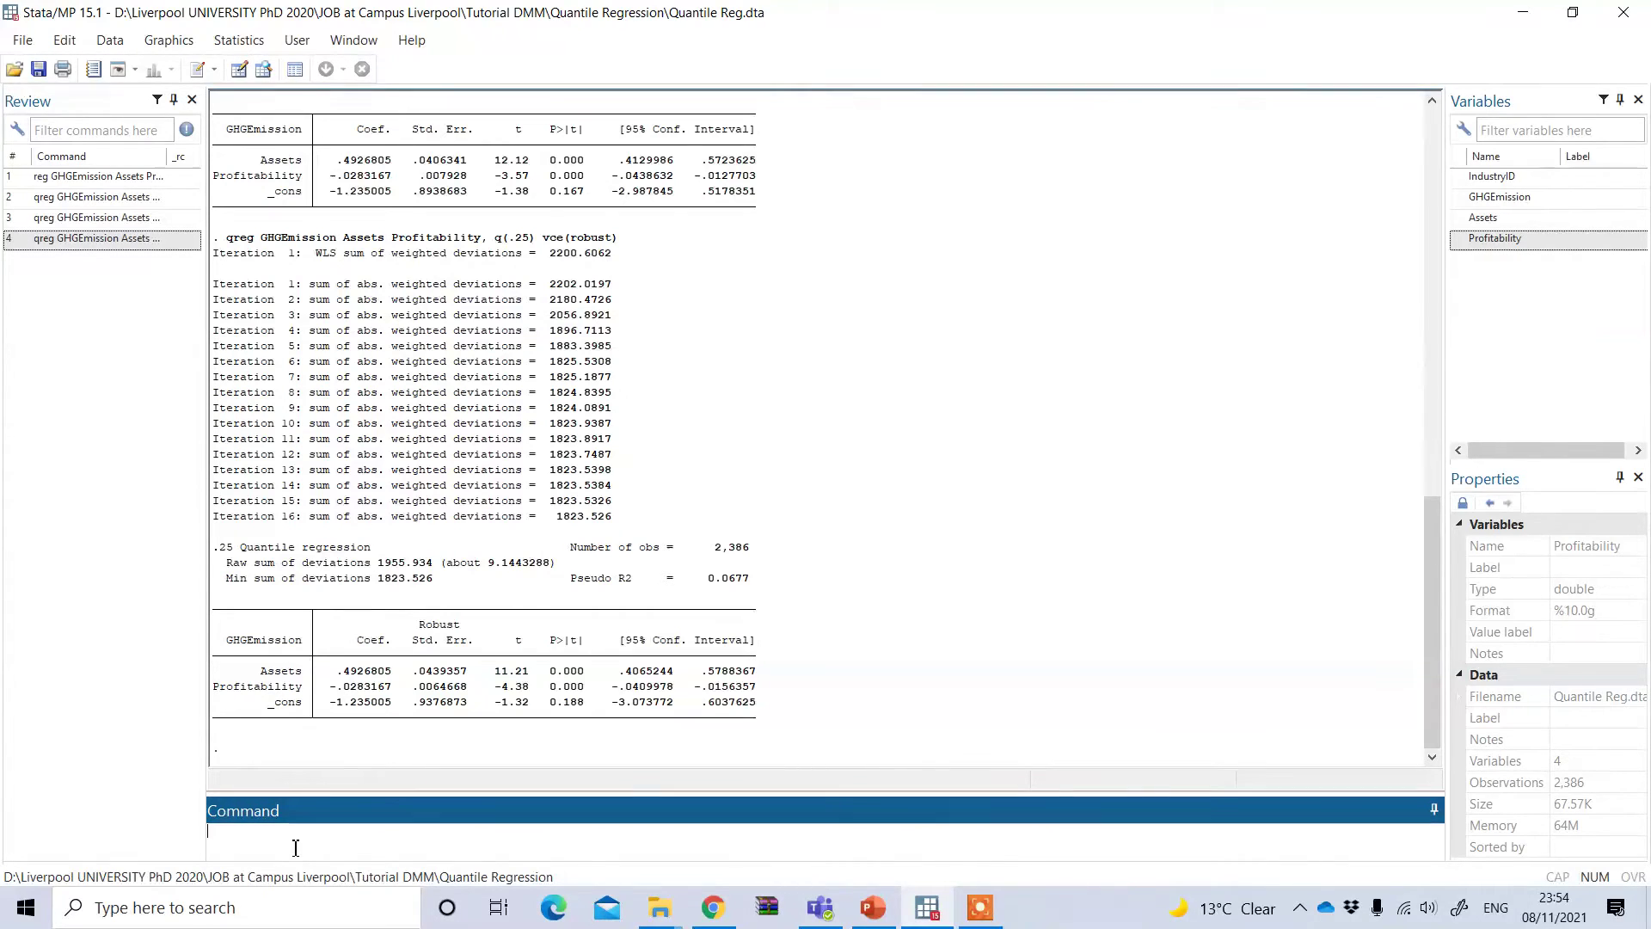
Step: Run a simultaneous quantile regression (sqreg) of GHGEmission on Assets and Profitability with q(0.25 0.50 0.75)
type("s")
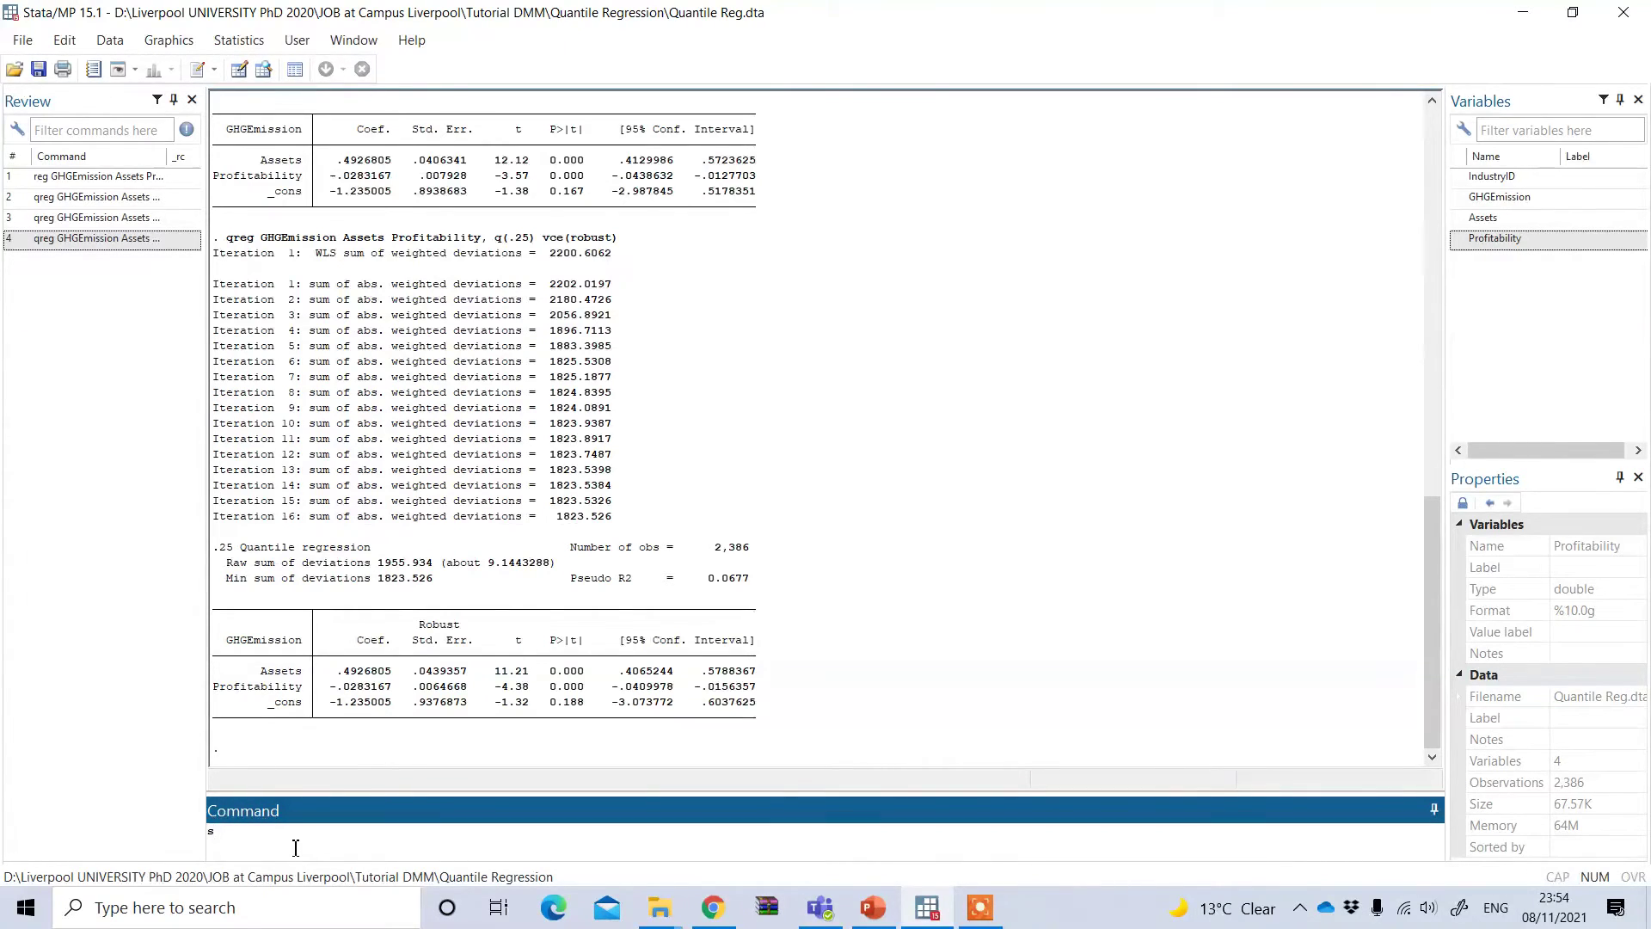
type("qreg")
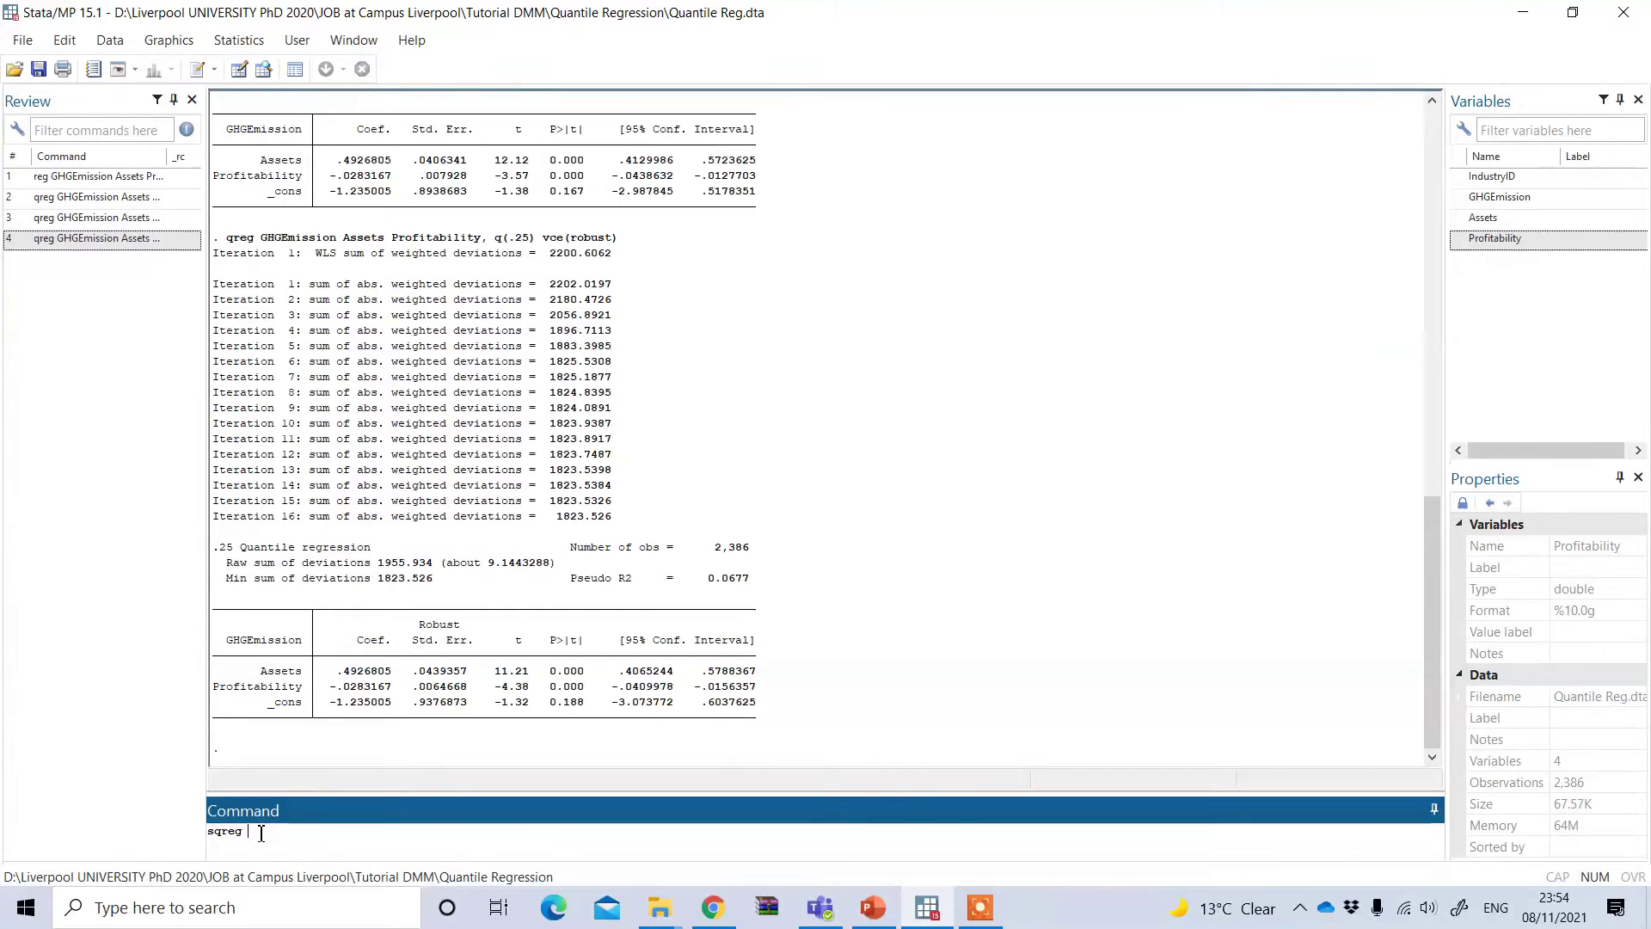
left_click(1461, 199)
left_click(1454, 220)
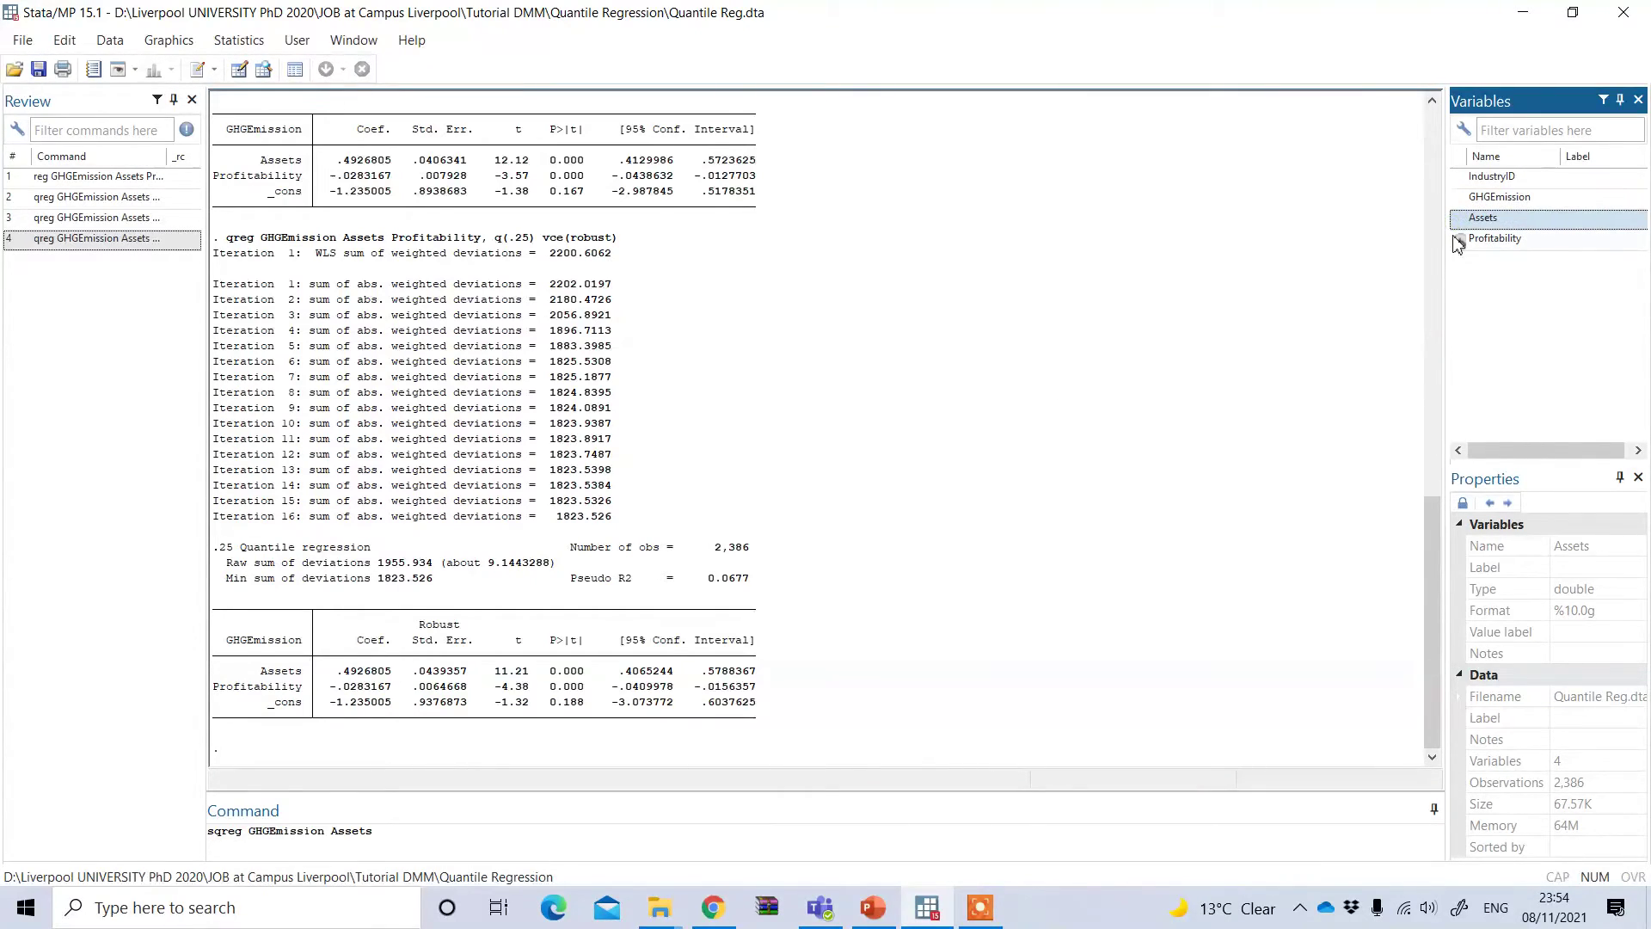
left_click(1455, 241)
left_click(561, 850)
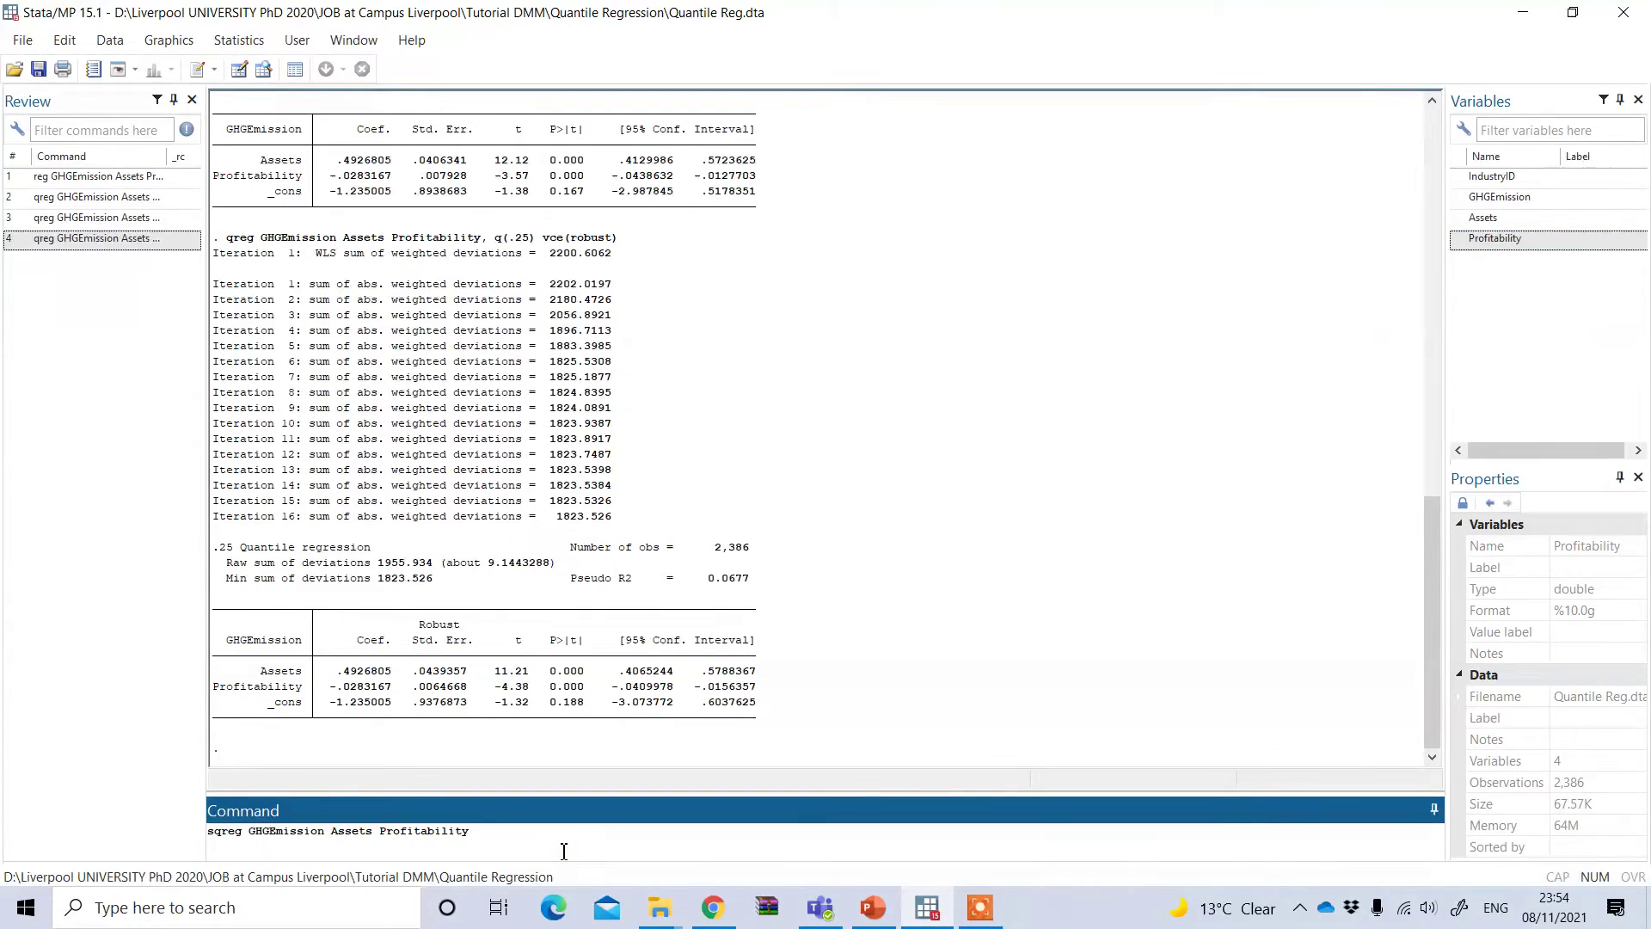
type(", q(0.25 0.50 0.75")
key("Return")
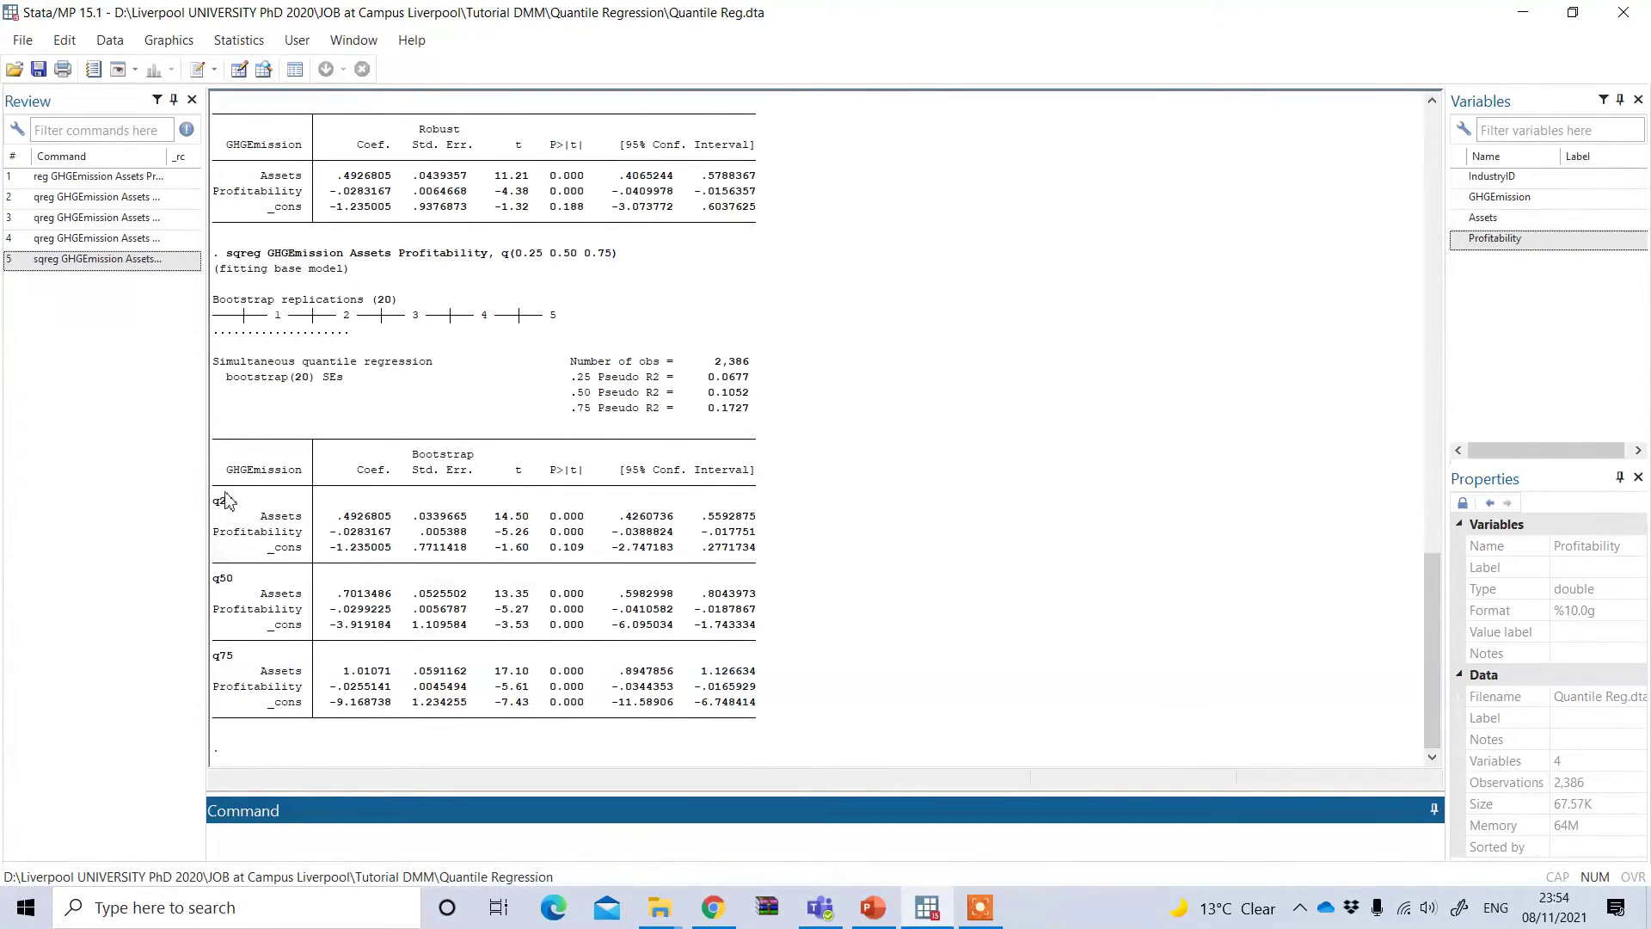
Step: Examine the q25, q50 and q75 coefficient blocks in the simultaneous quantile regression output
left_click_drag(210, 486, 773, 712)
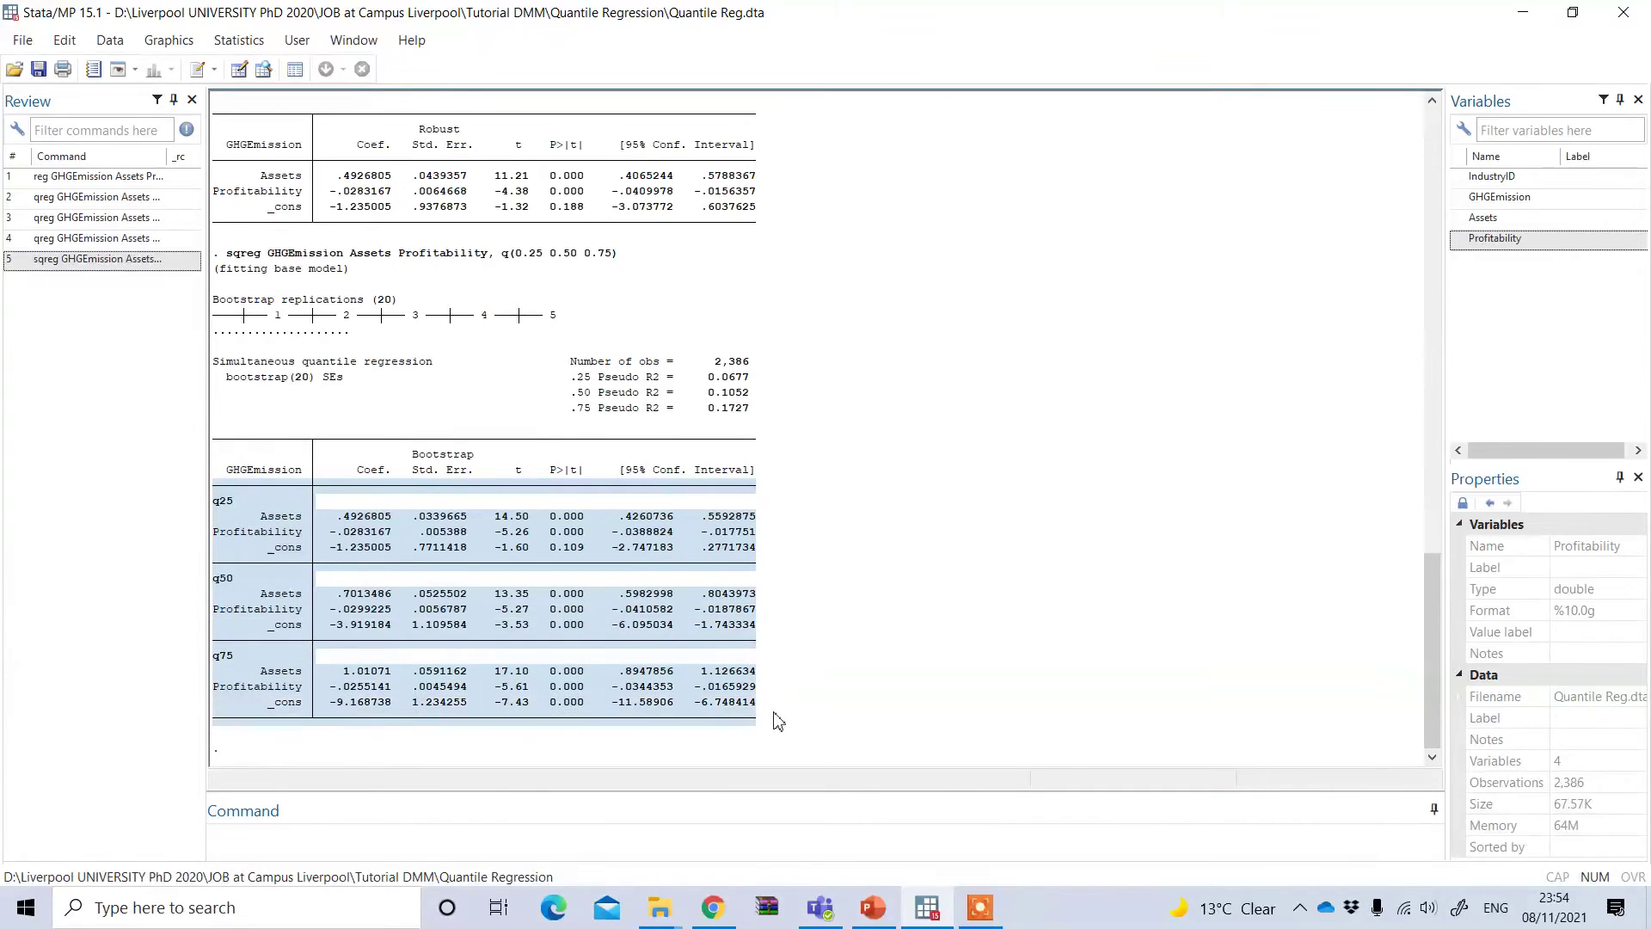
left_click(773, 660)
left_click_drag(276, 437, 755, 701)
left_click(625, 399)
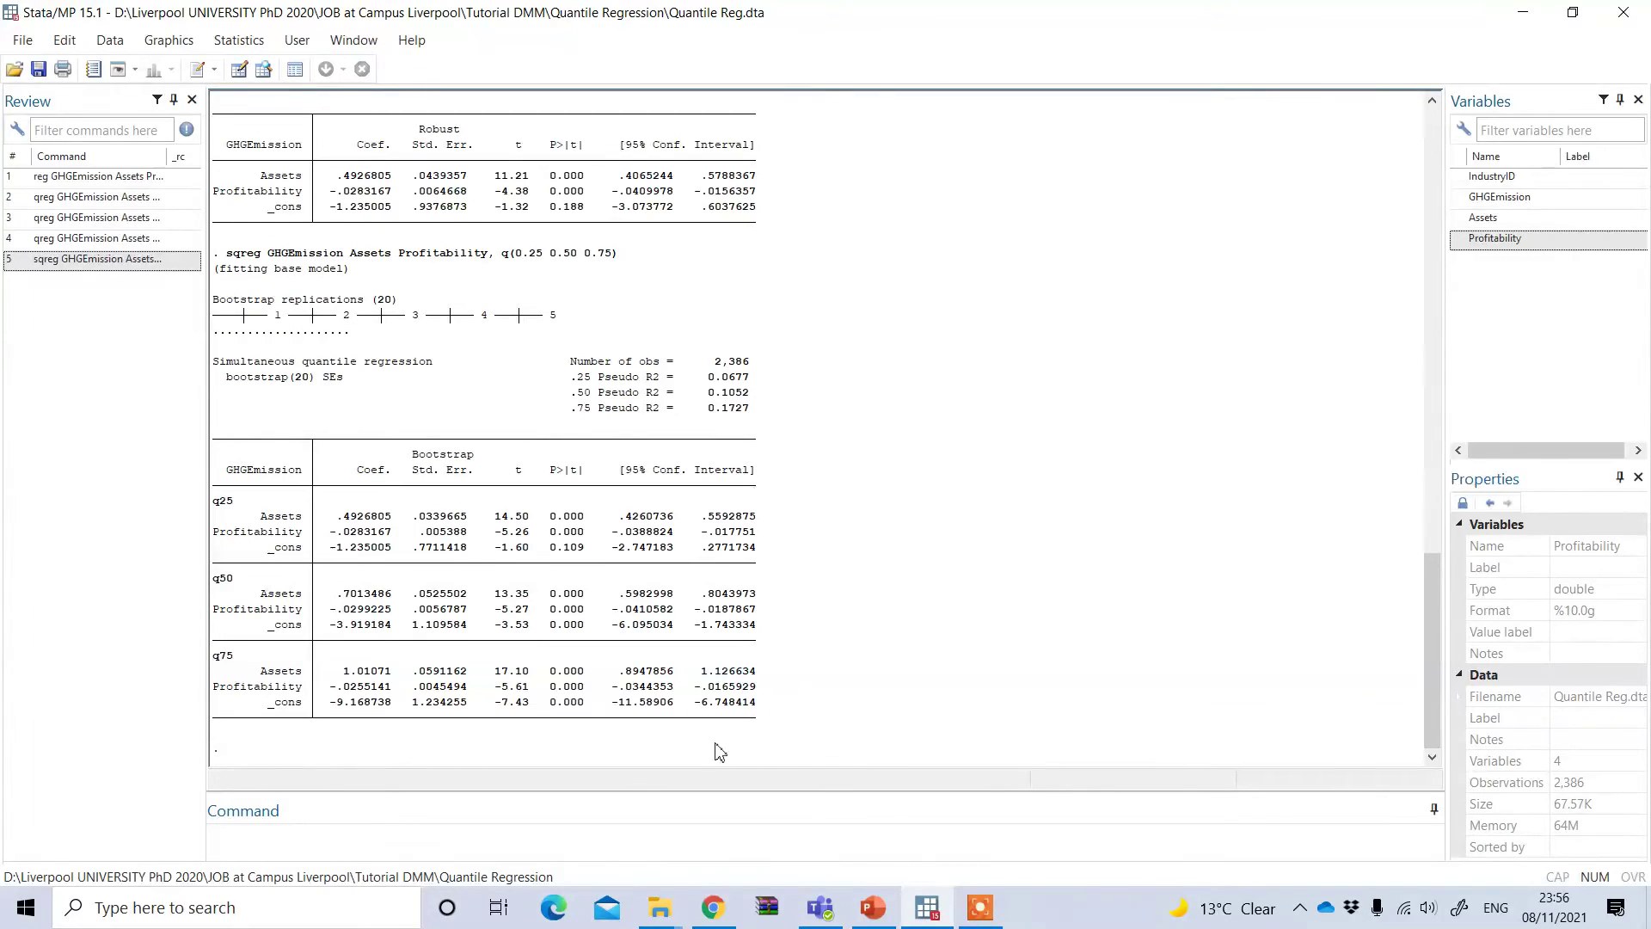
Step: Install the qreg2 package from SSC with the command ssc install qreg2
left_click(498, 839)
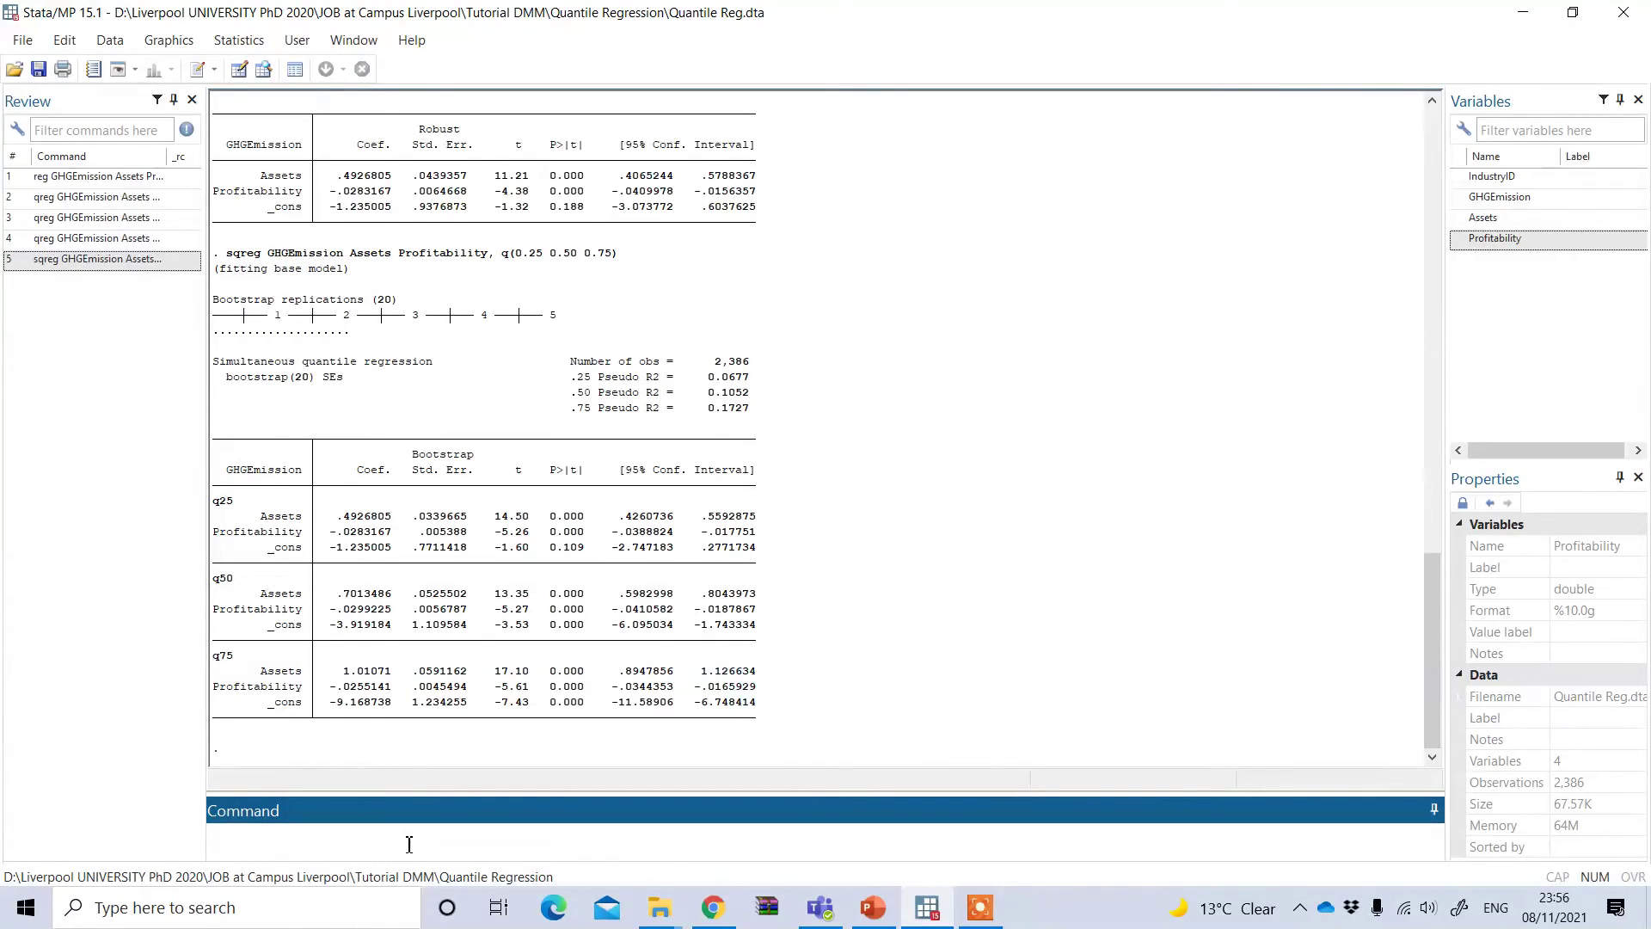
type("s")
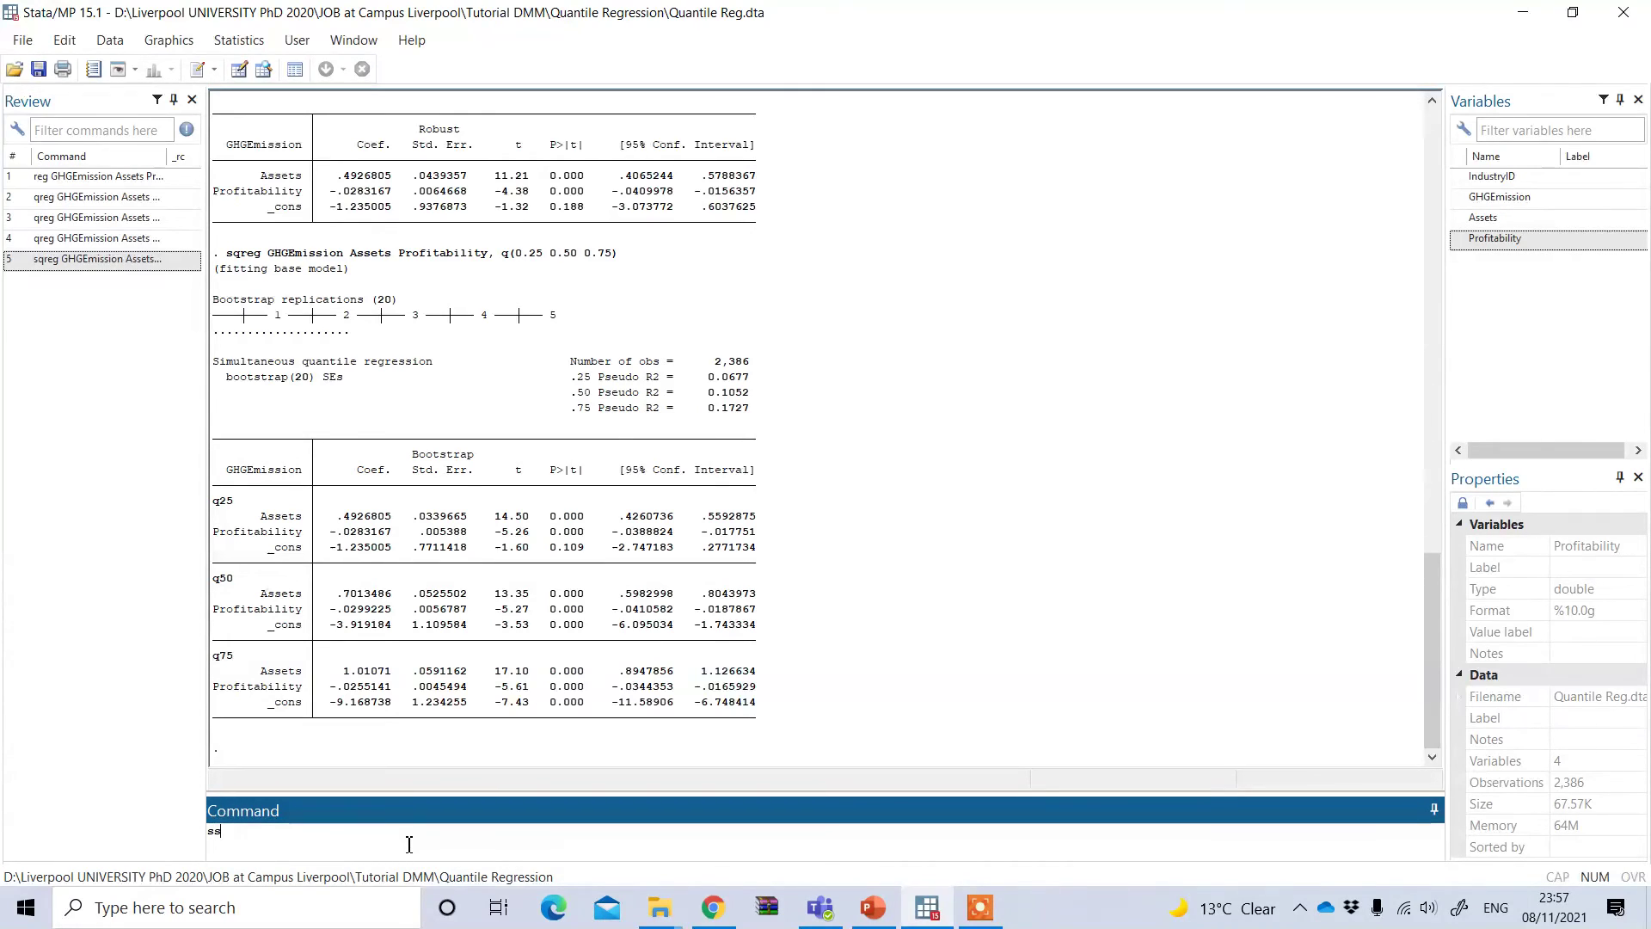
type("c insatl")
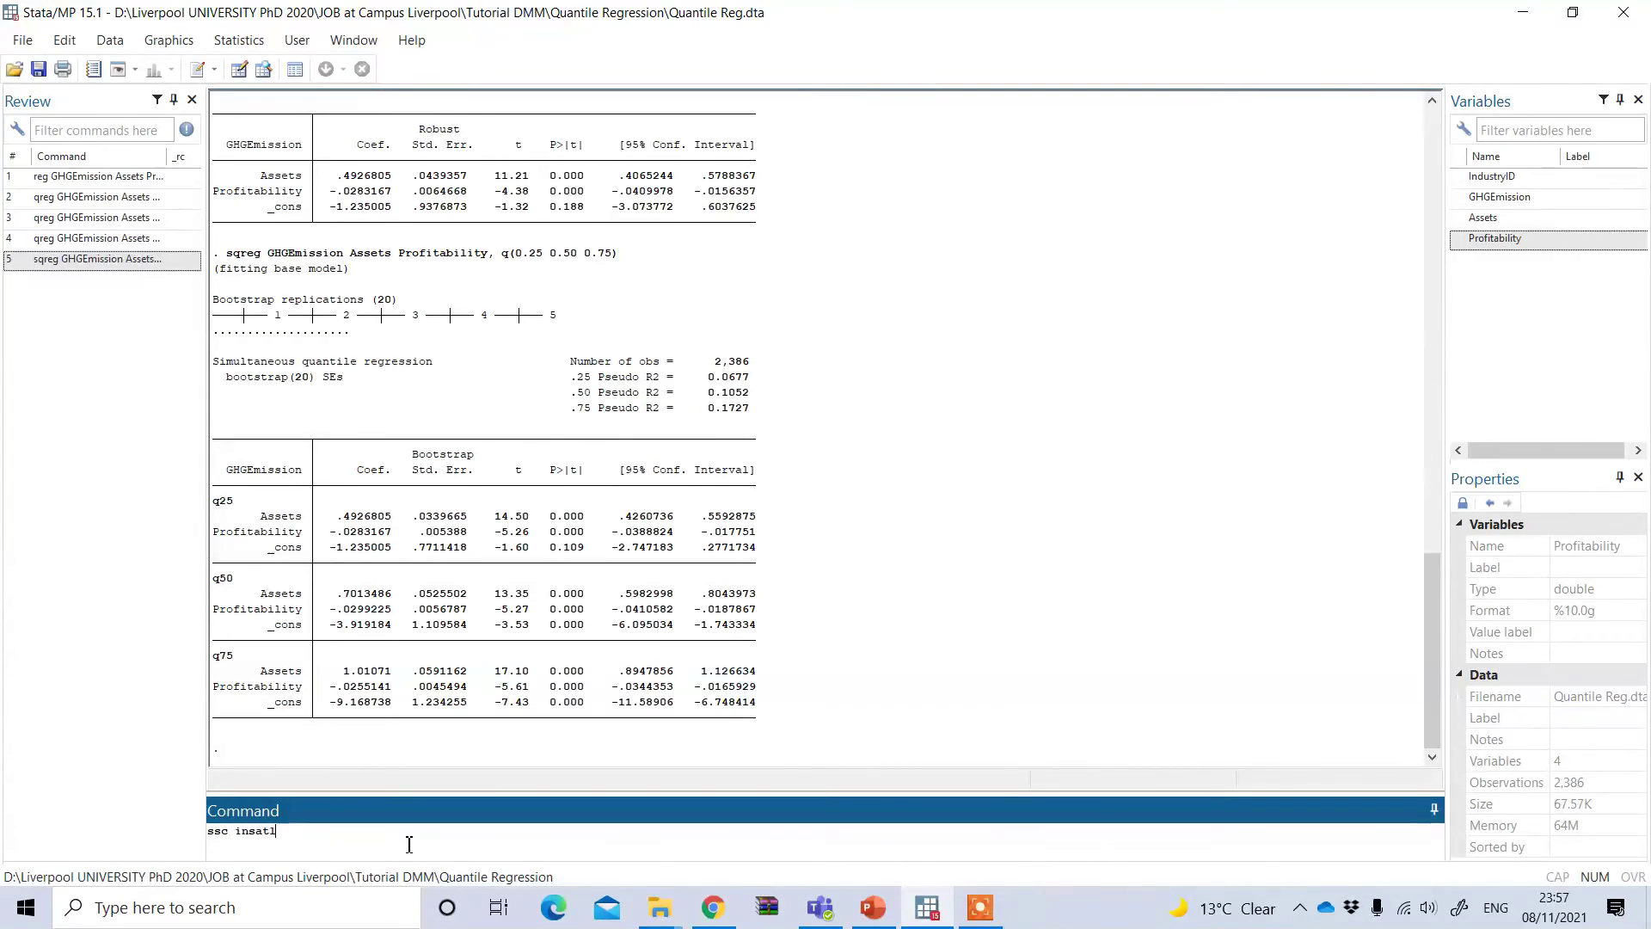
type("l qreg2")
left_click(275, 833)
key("BackSpace")
key("BackSpace")
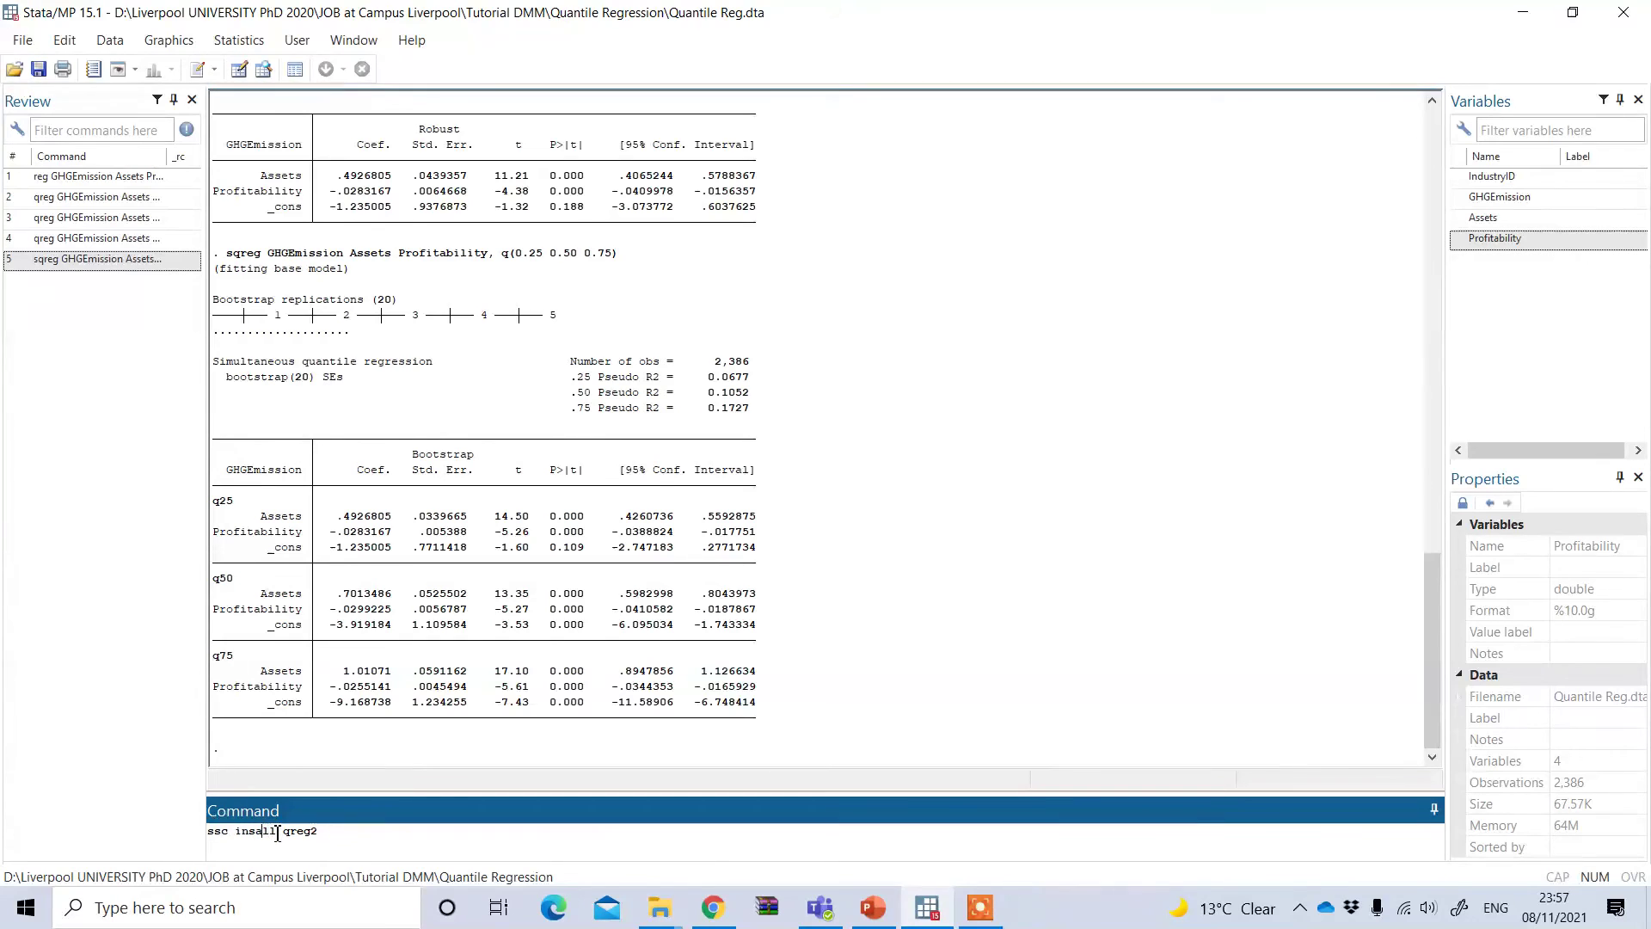
type("ta")
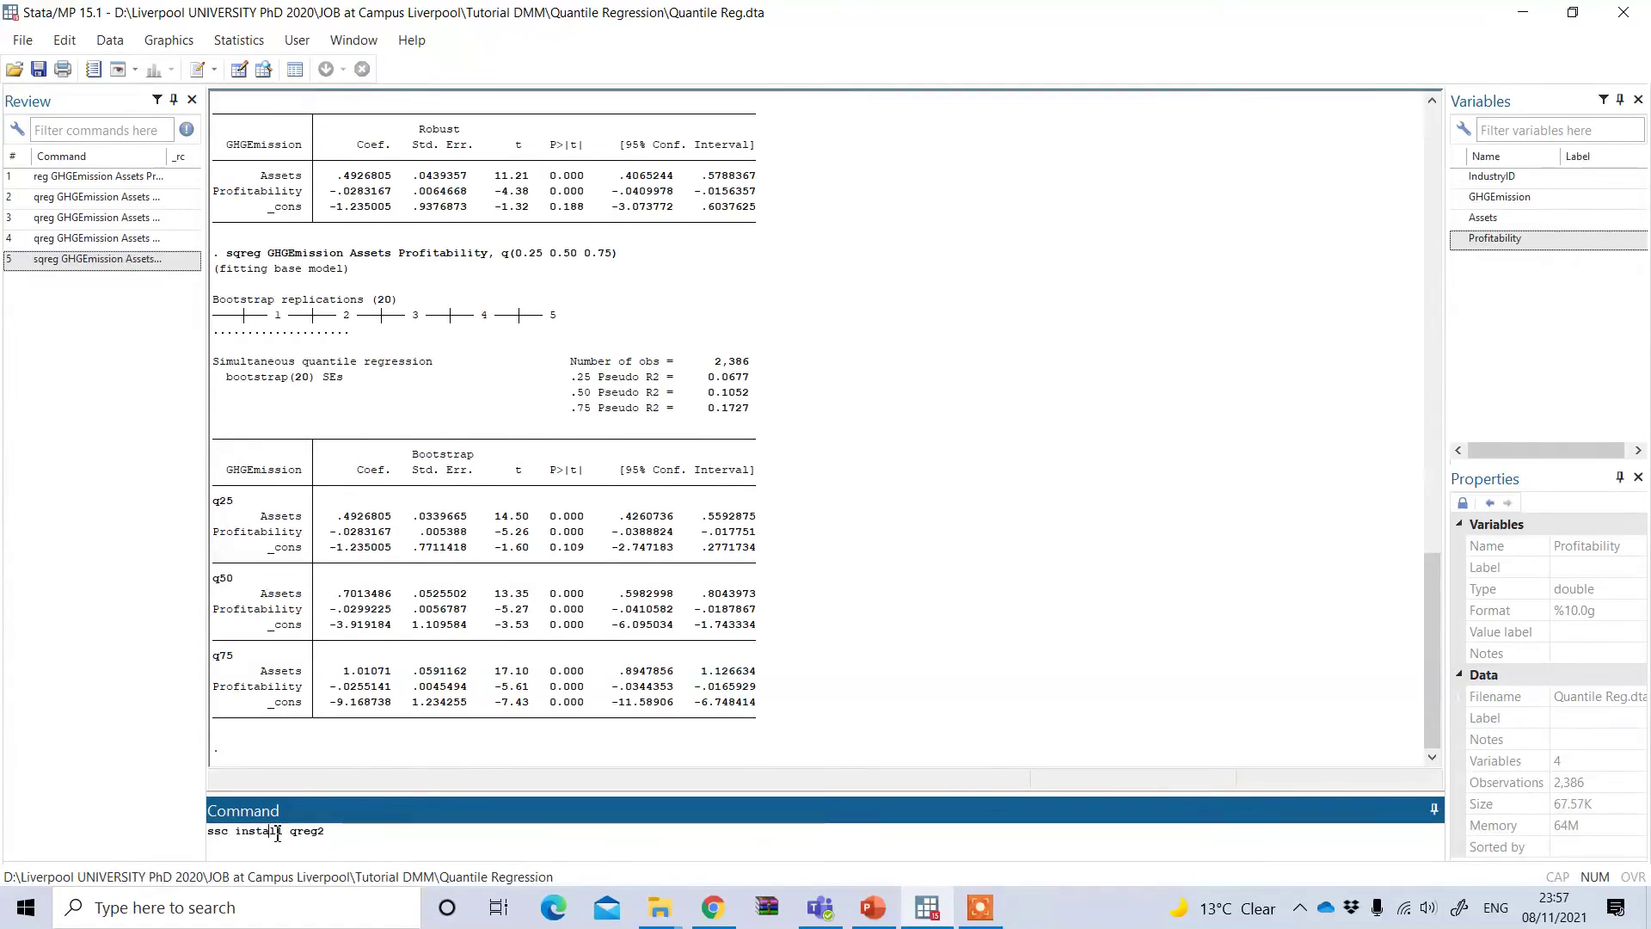
left_click(405, 830)
key("Return")
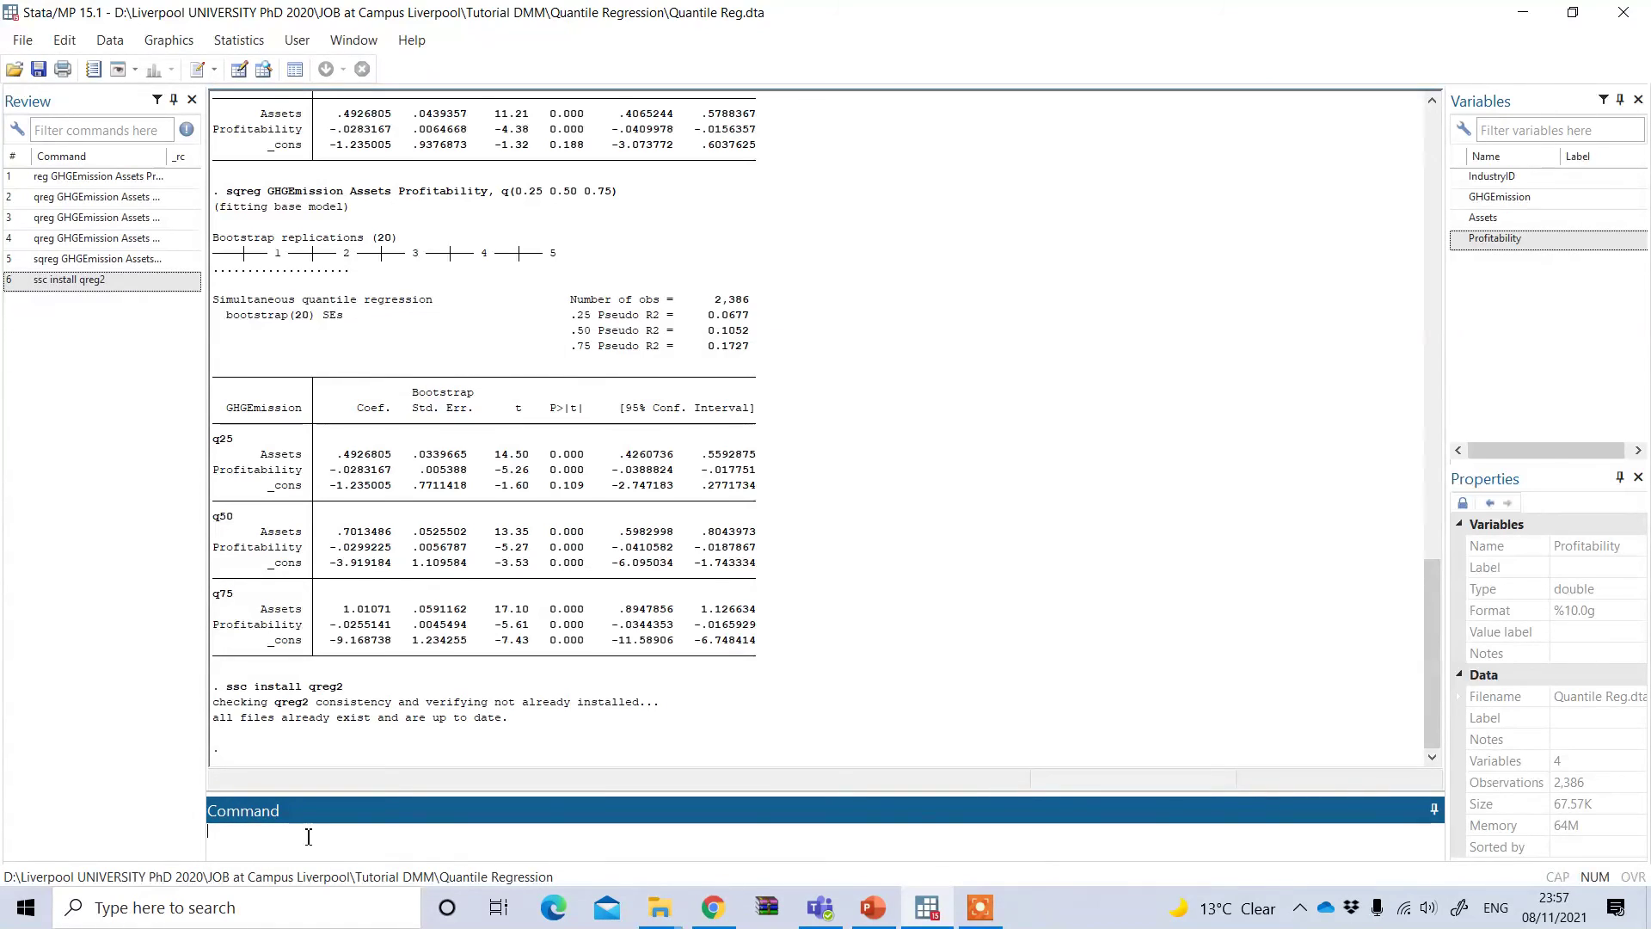
Step: Run qreg2 of GHGEmission on Assets and Profitability with q(.25) and standard errors clustered by IndustryID using c( IndustryID)
type("qreg2")
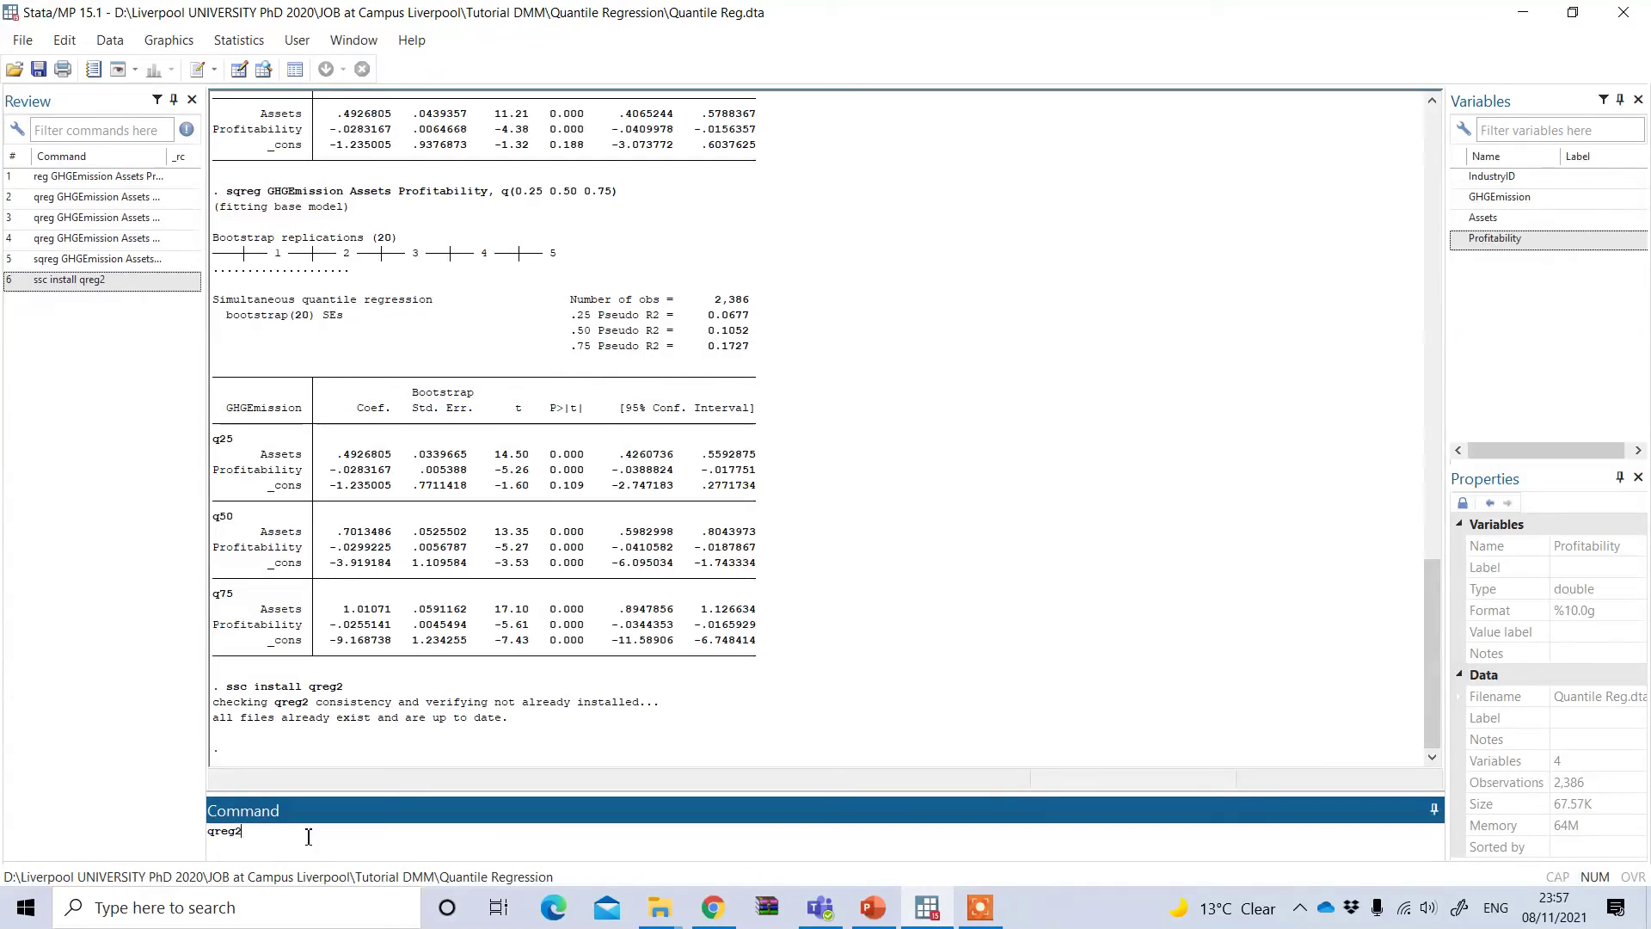
left_click(1464, 197)
left_click(1462, 218)
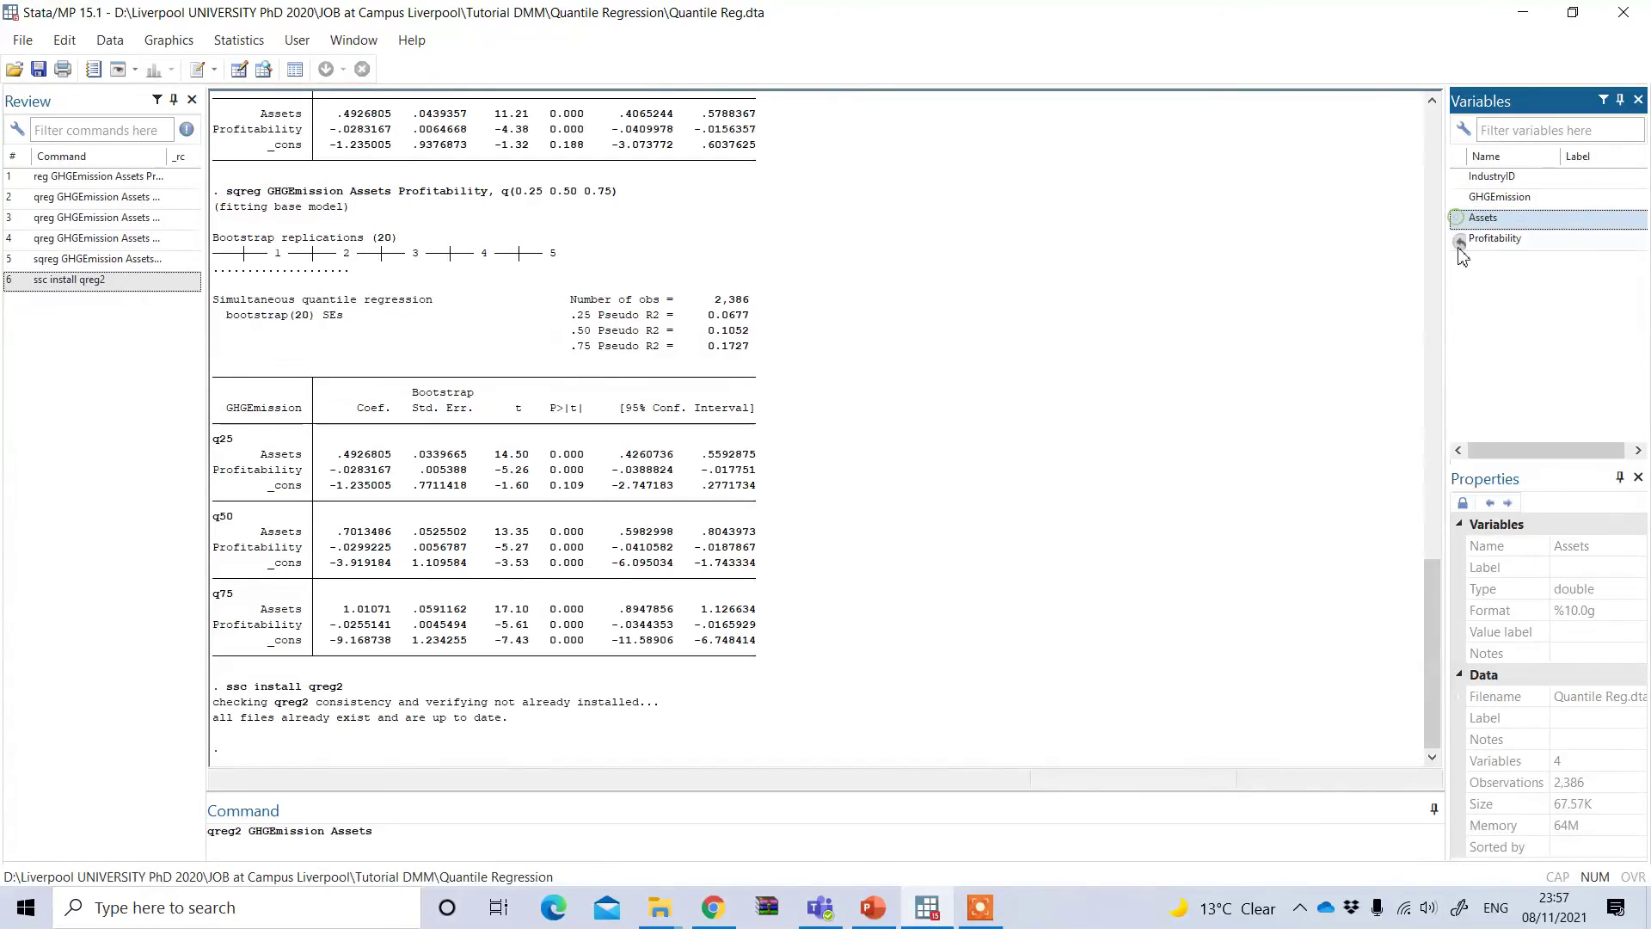
left_click(1463, 239)
left_click(504, 834)
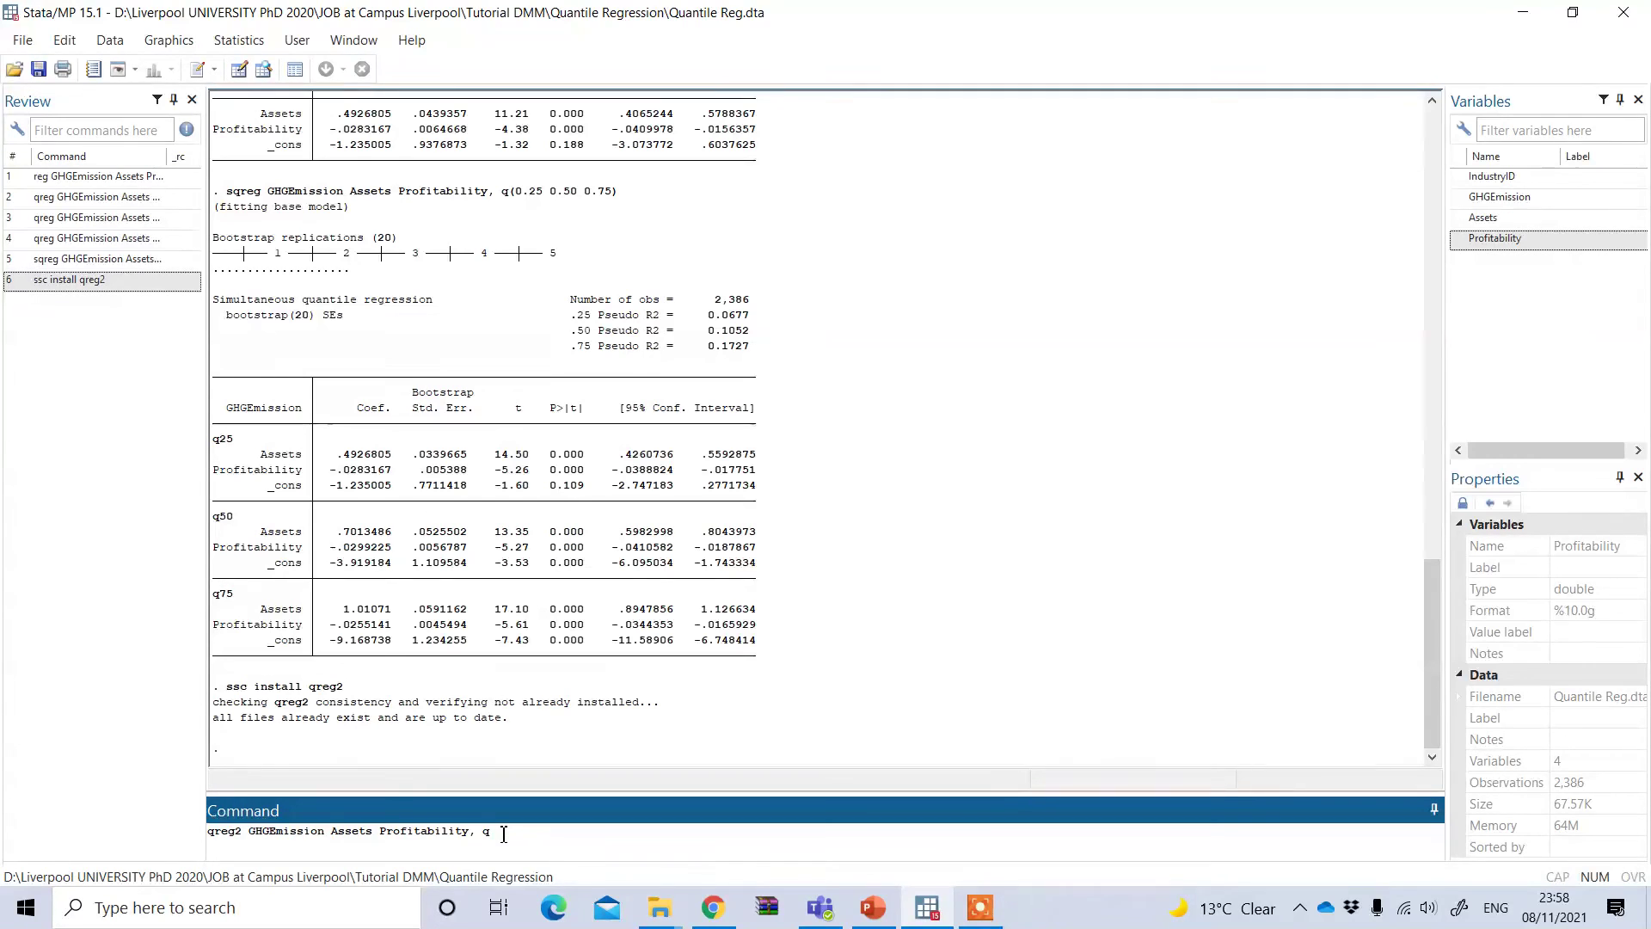
type(", q(.25) c(")
left_click(1461, 182)
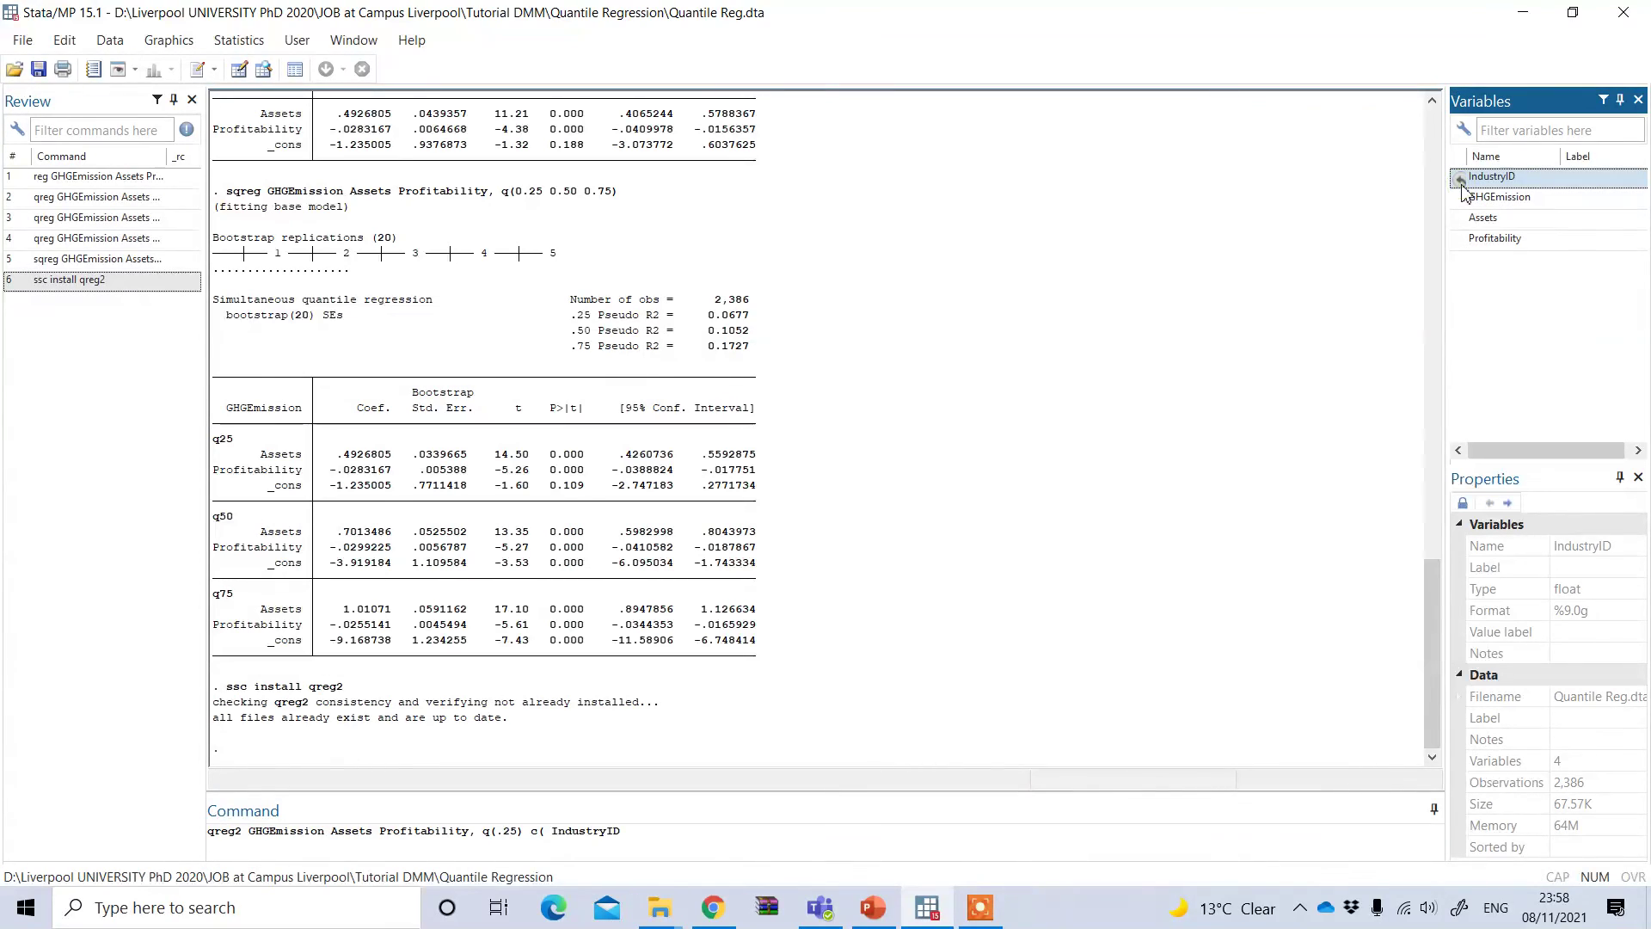
left_click(628, 833)
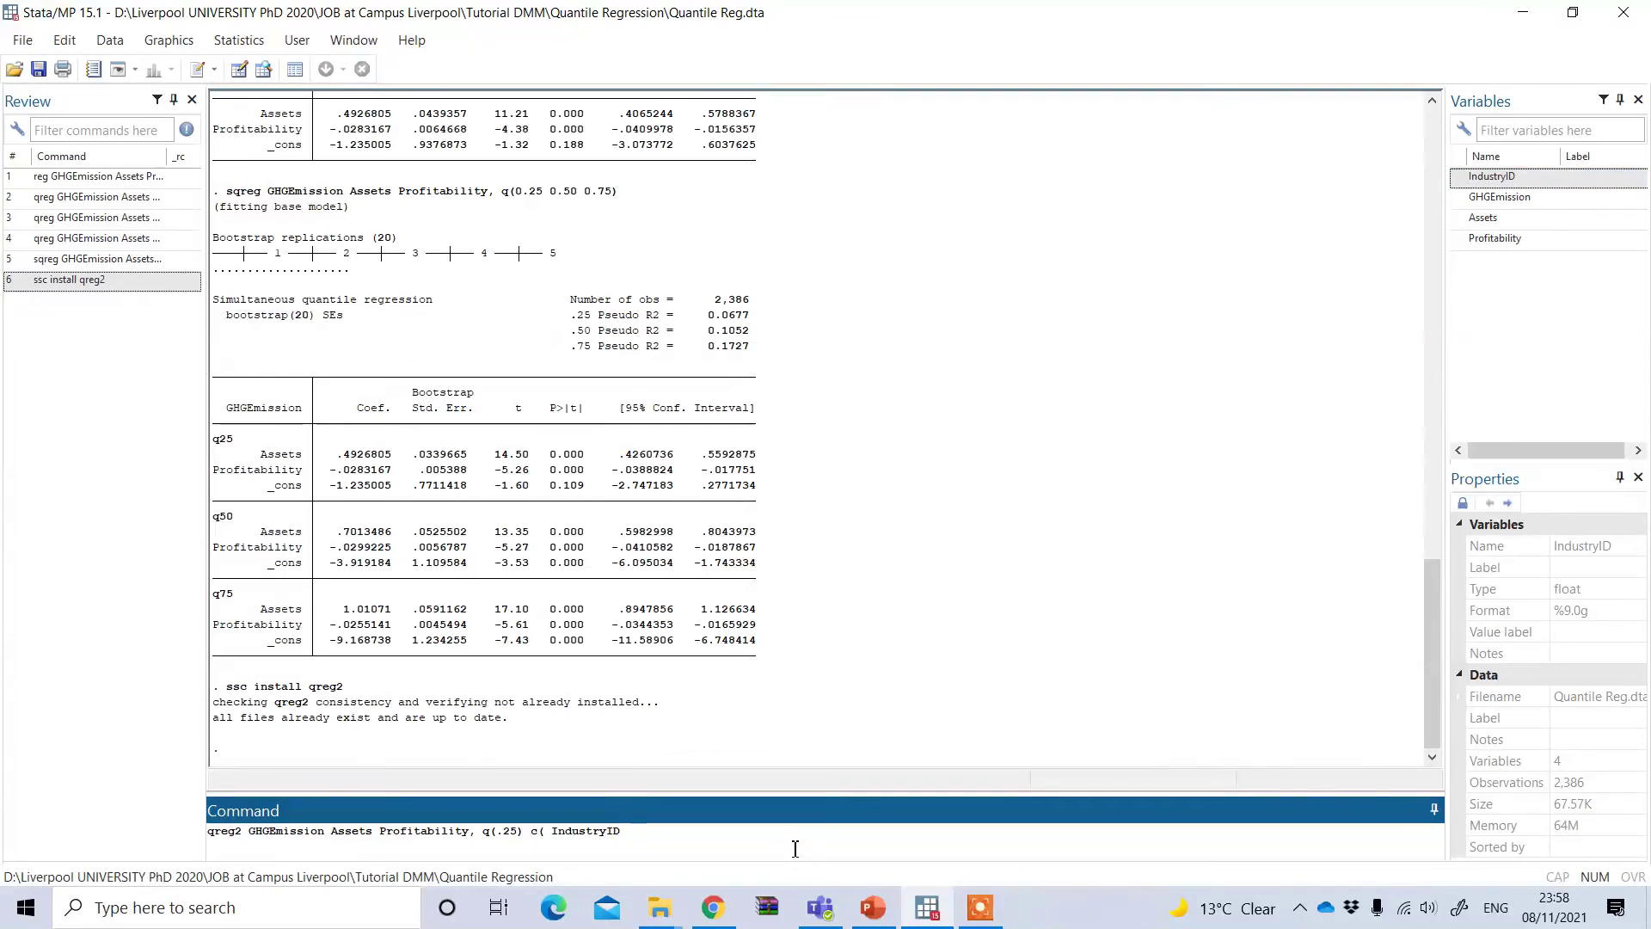
type(")")
key("Return")
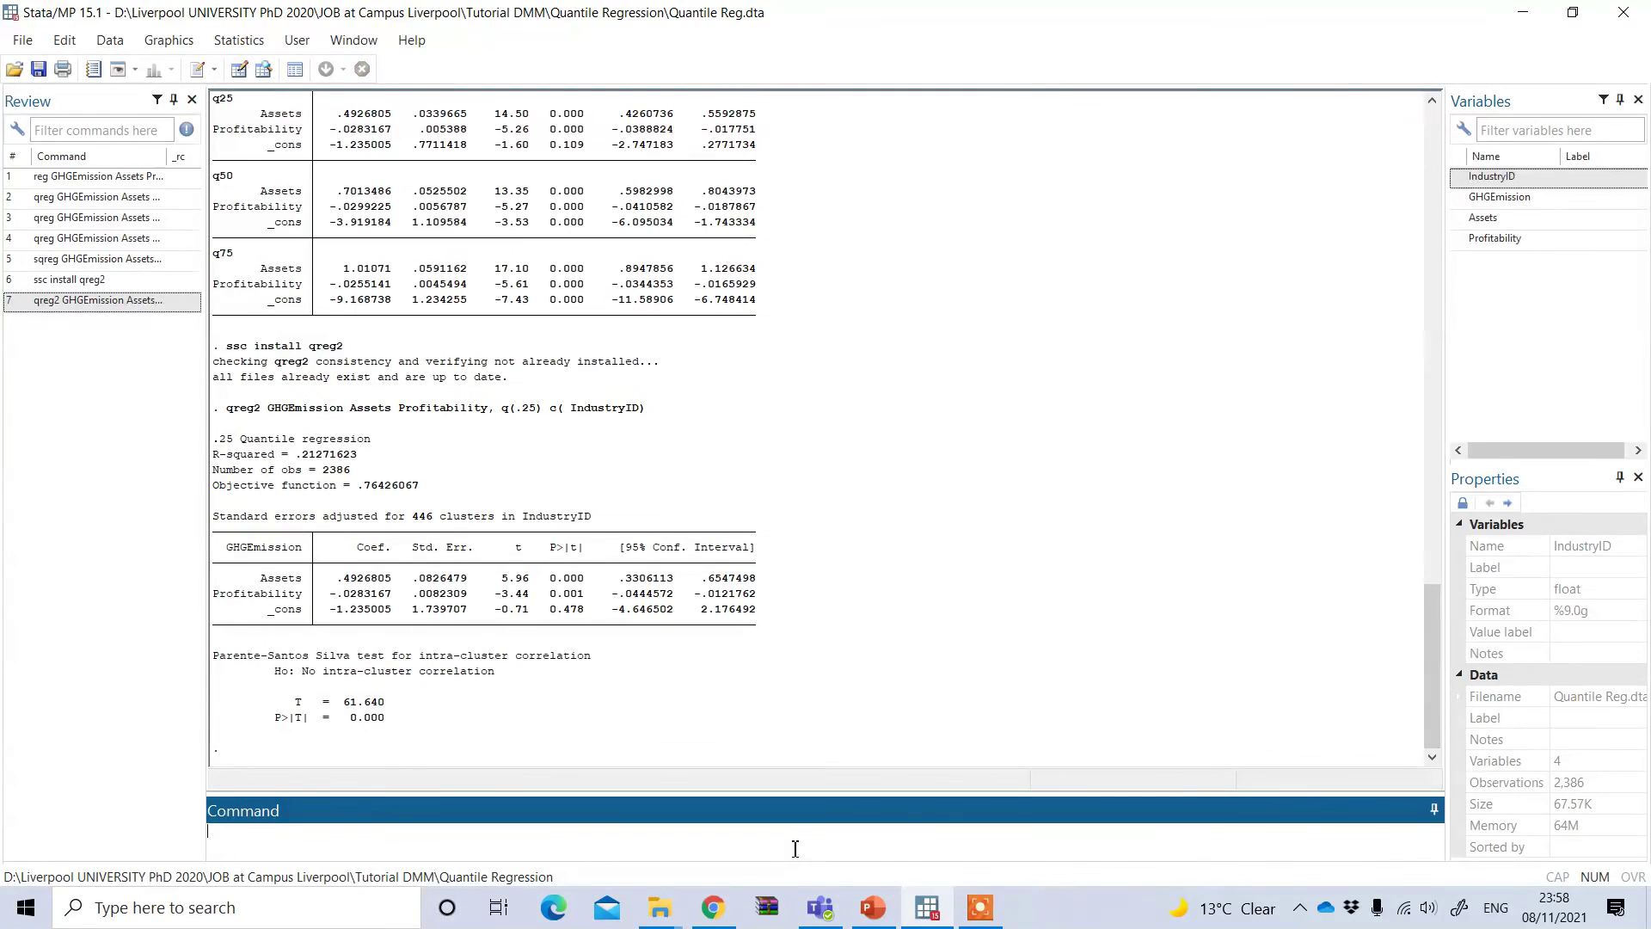